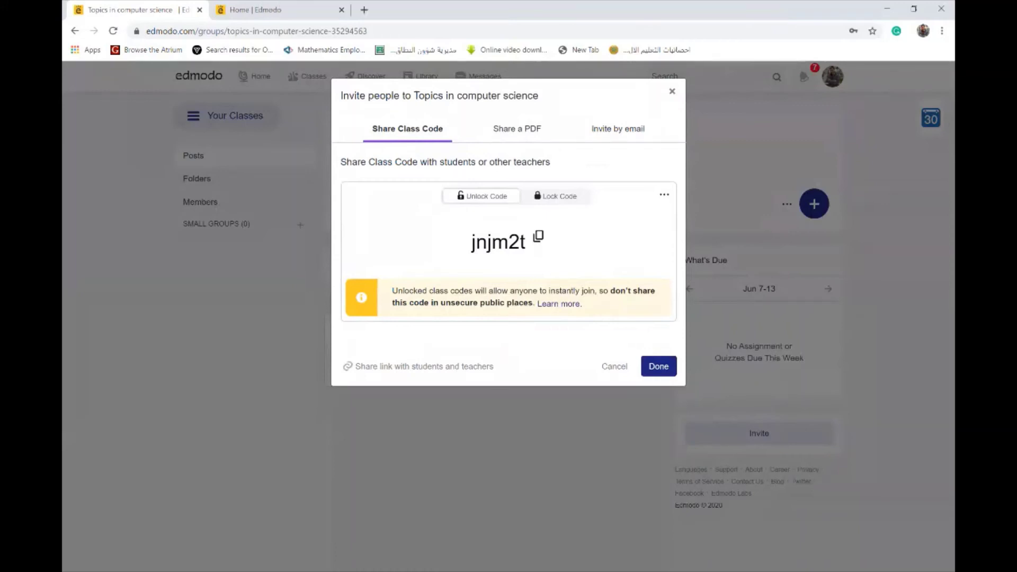
Switch to the second tab showing the public Edmodo home page
{"action": "key", "text": "ctrl+Tab"}
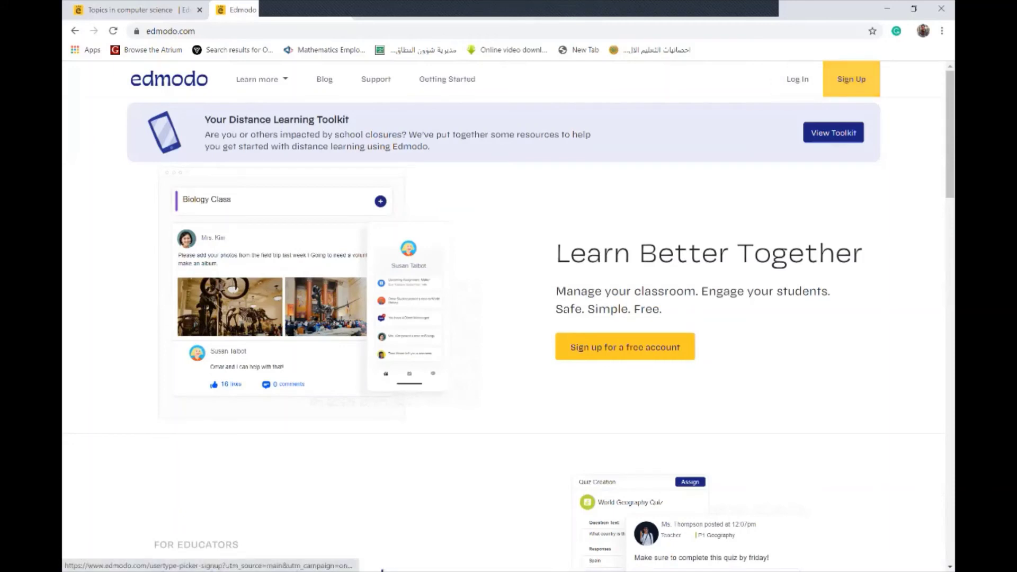
Begin a free Edmodo sign-up and choose the Student Account option
{"action": "left_click", "coordinate": [625, 347]}
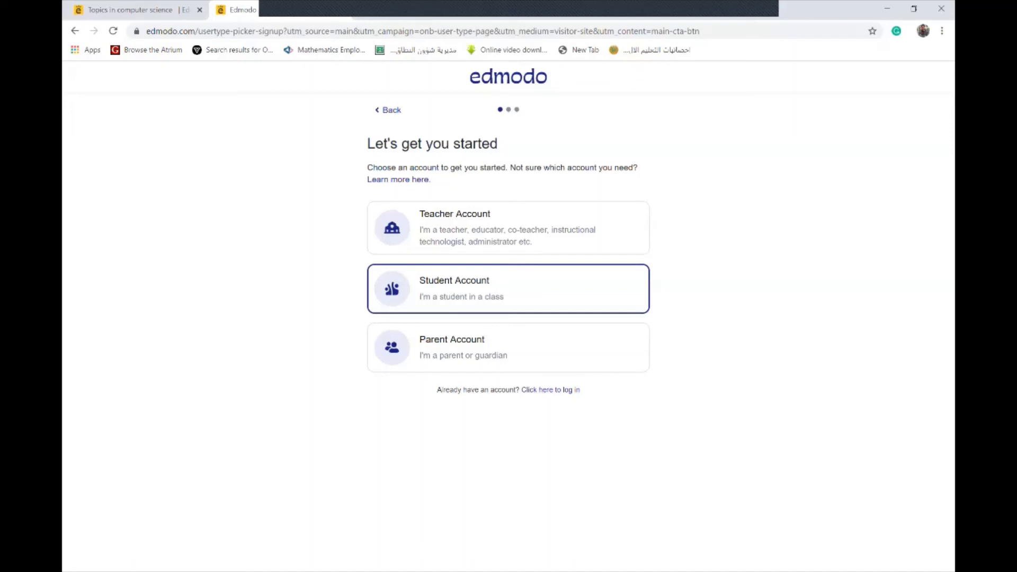
{"action": "left_click", "coordinate": [508, 289]}
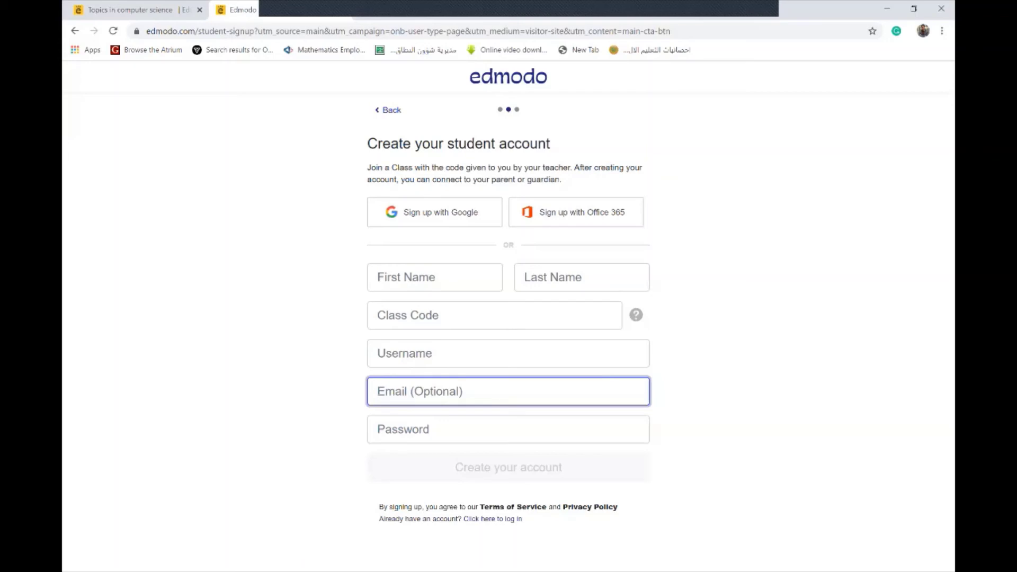
Enter the student's Arabic first and last names, briefly checking the class tab for its code
{"action": "left_click", "coordinate": [435, 277]}
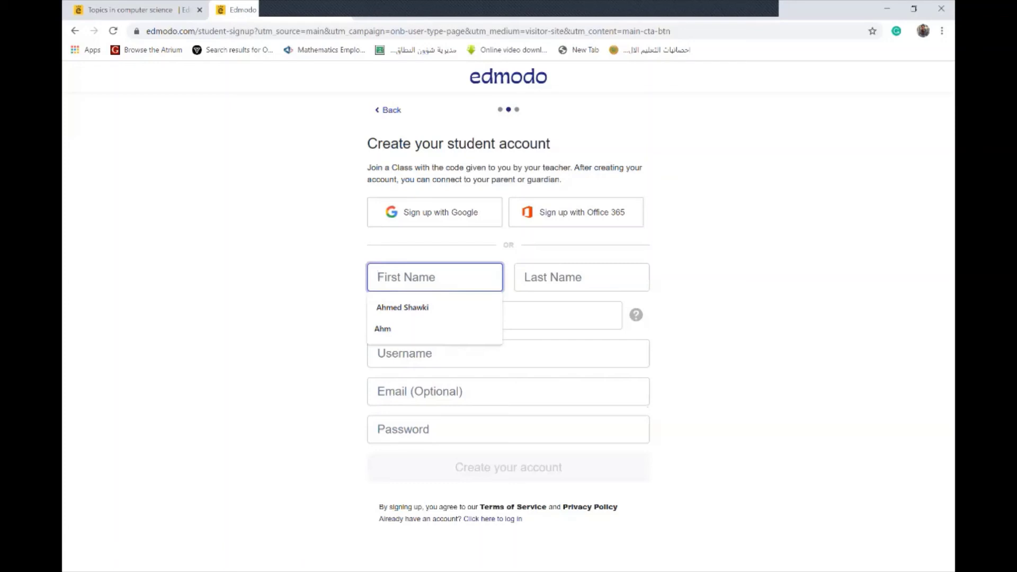
{"action": "type", "text": "Ipl"}
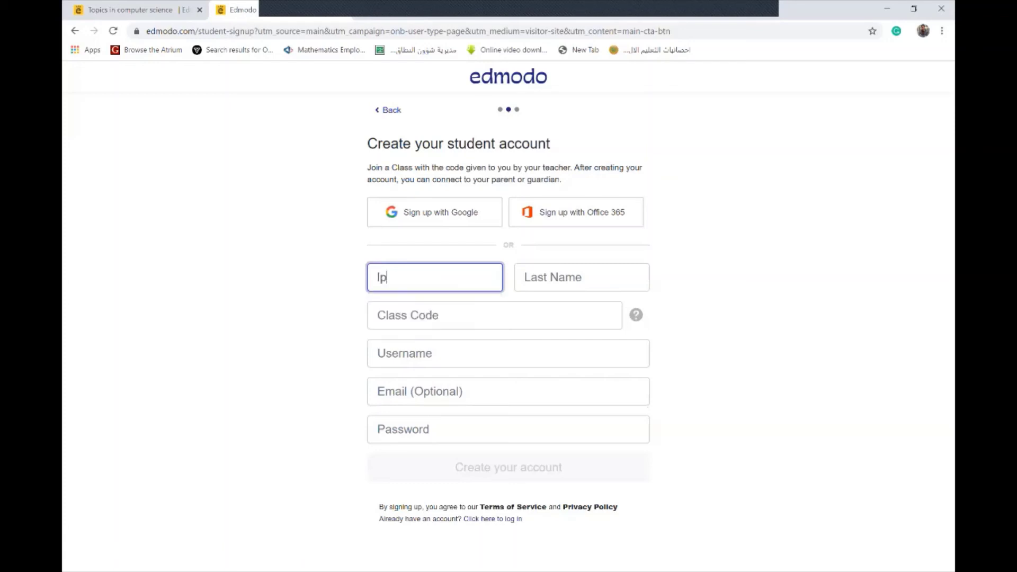
{"action": "key", "text": "BackSpace"}
{"action": "key", "text": "BackSpace"}
{"action": "key", "text": "BackSpace"}
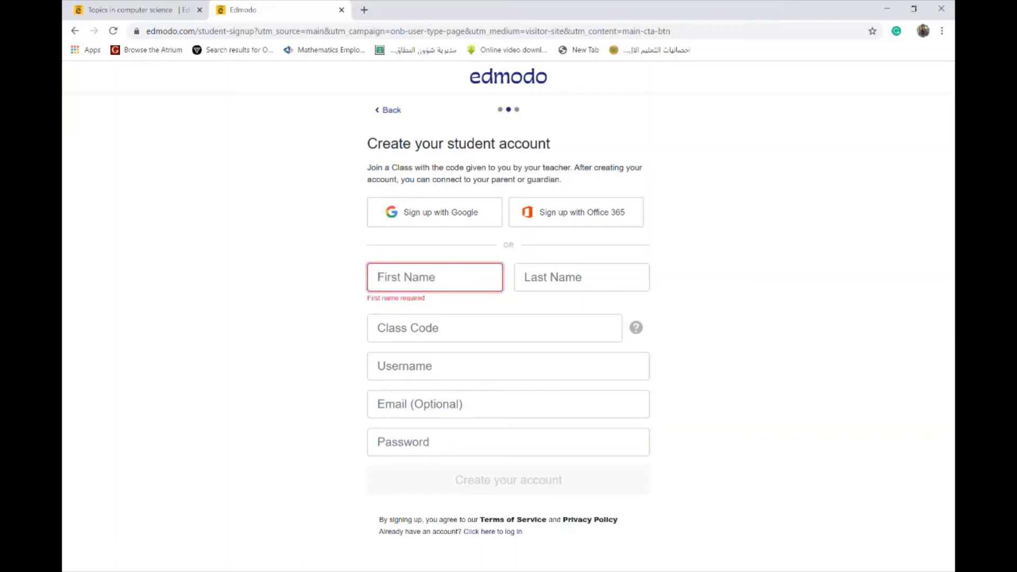
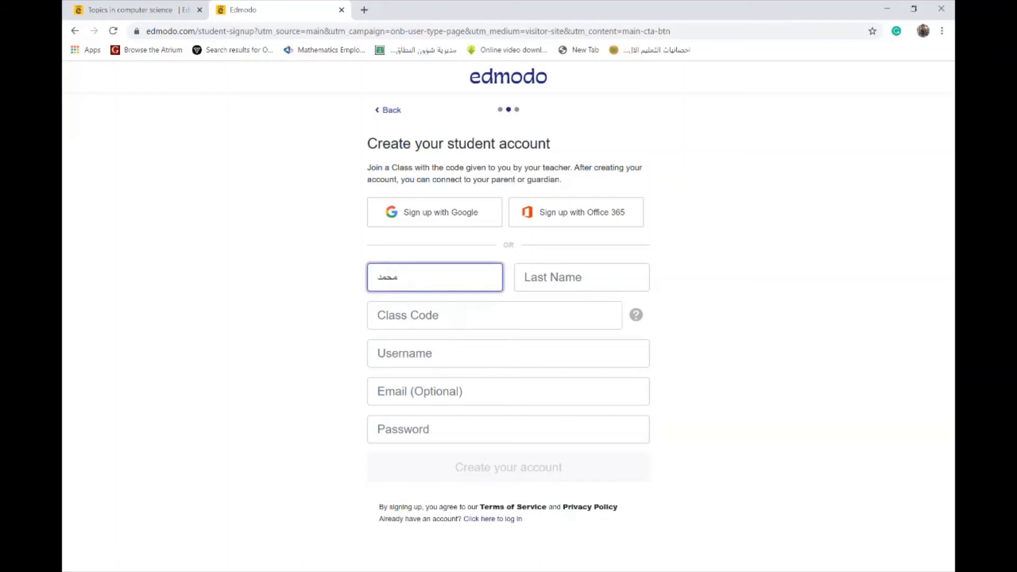
{"action": "left_click", "coordinate": [582, 277]}
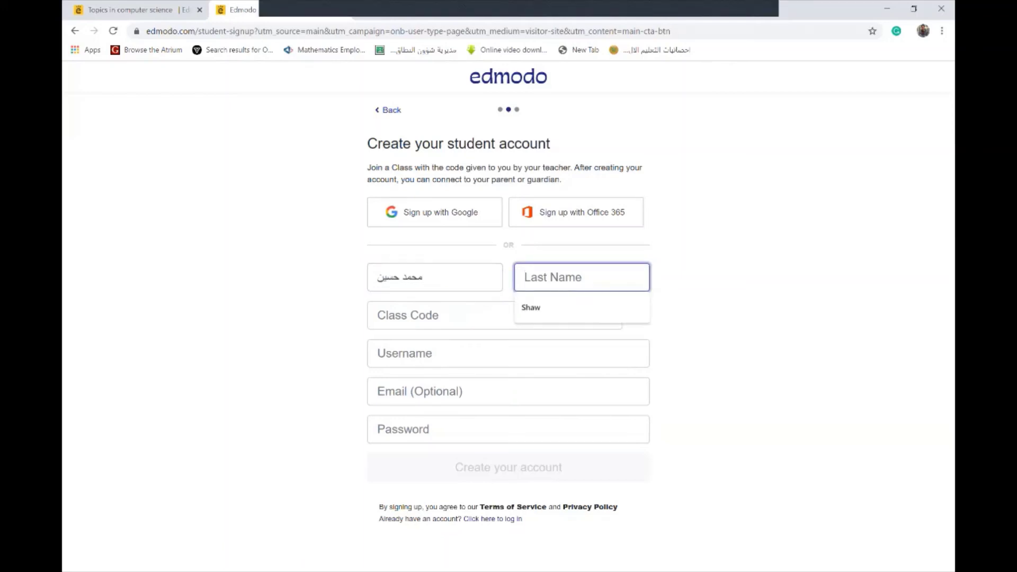
{"action": "type", "text": "عل"}
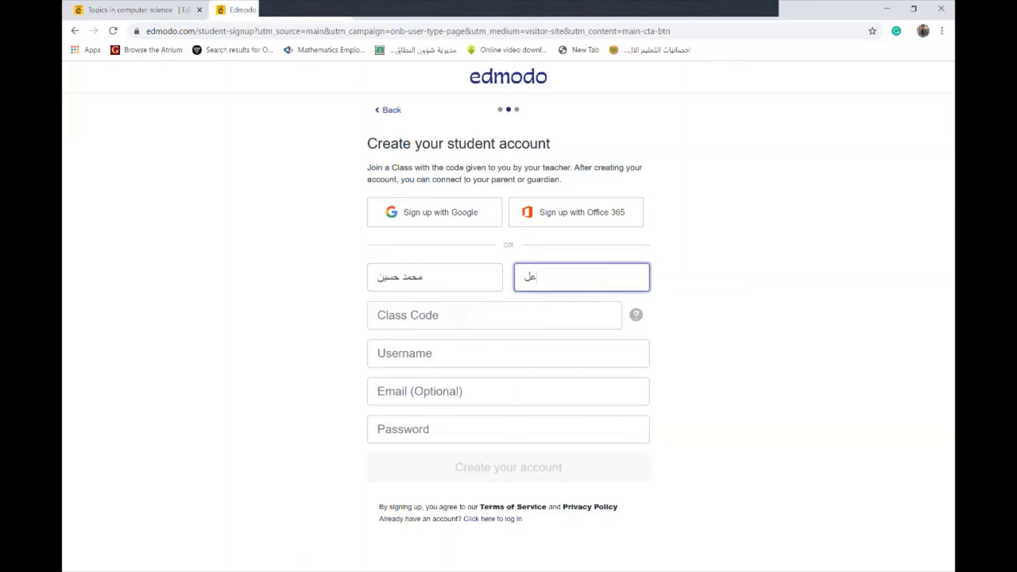
{"action": "type", "text": "ي"}
{"action": "key", "text": "ctrl+1"}
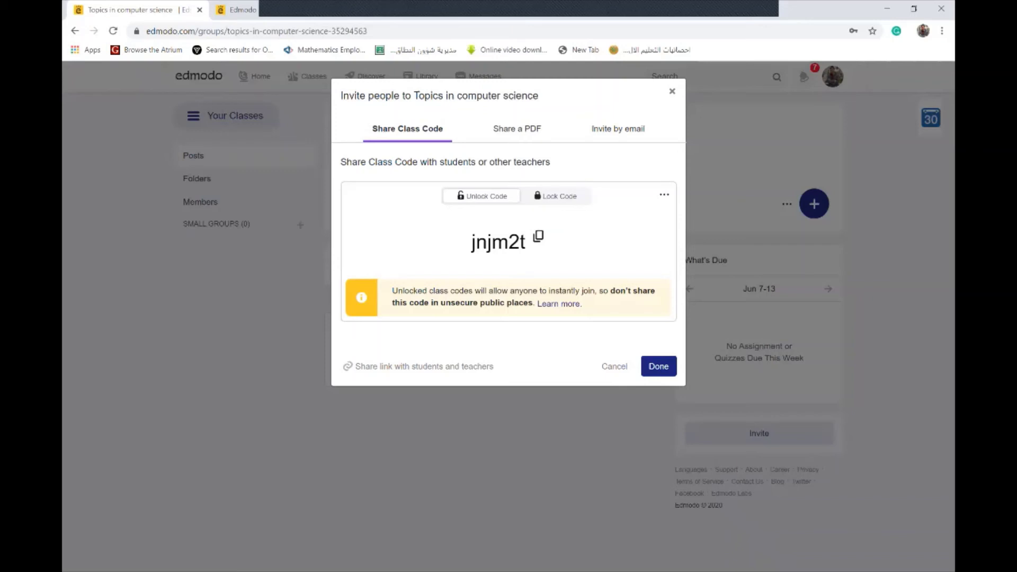
{"action": "key", "text": "ctrl+2"}
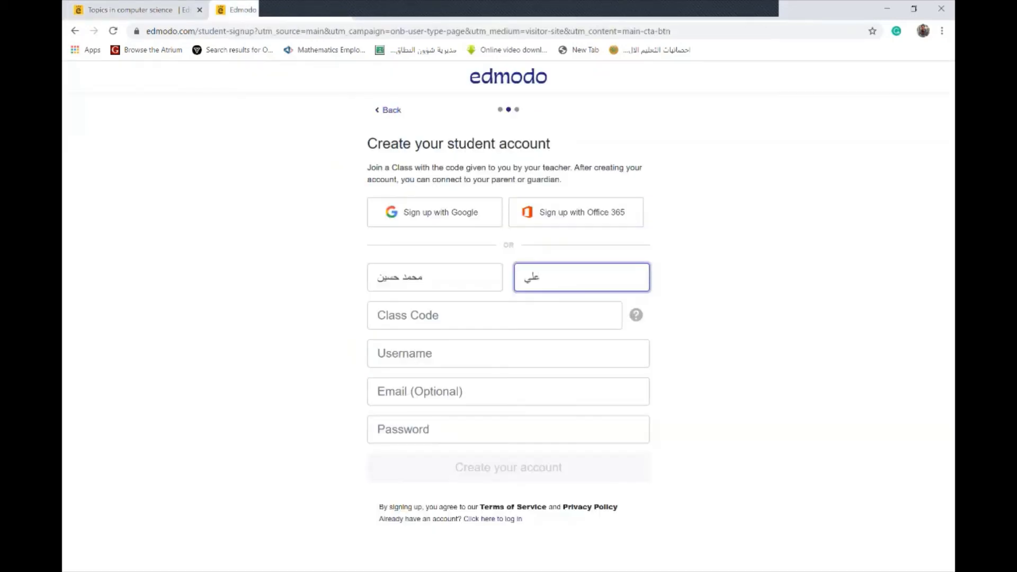
{"action": "left_click", "coordinate": [494, 315]}
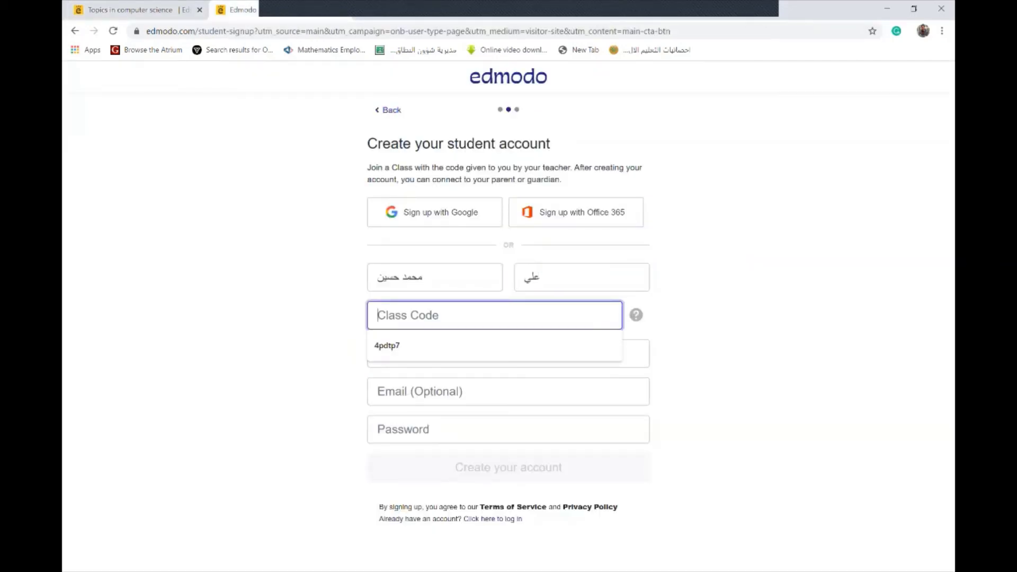
{"action": "key", "text": "ctrl+1"}
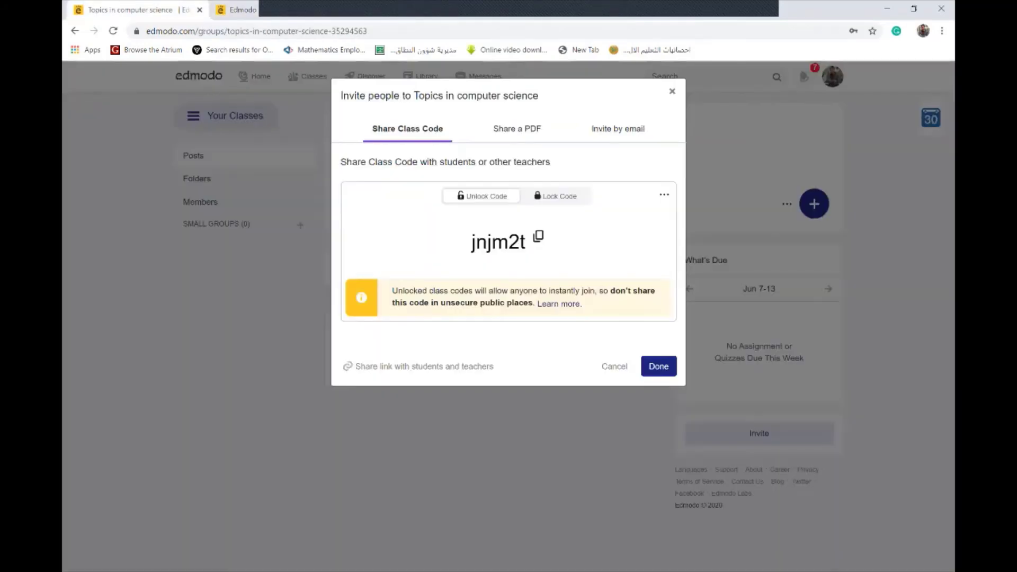
{"action": "left_click", "coordinate": [539, 237]}
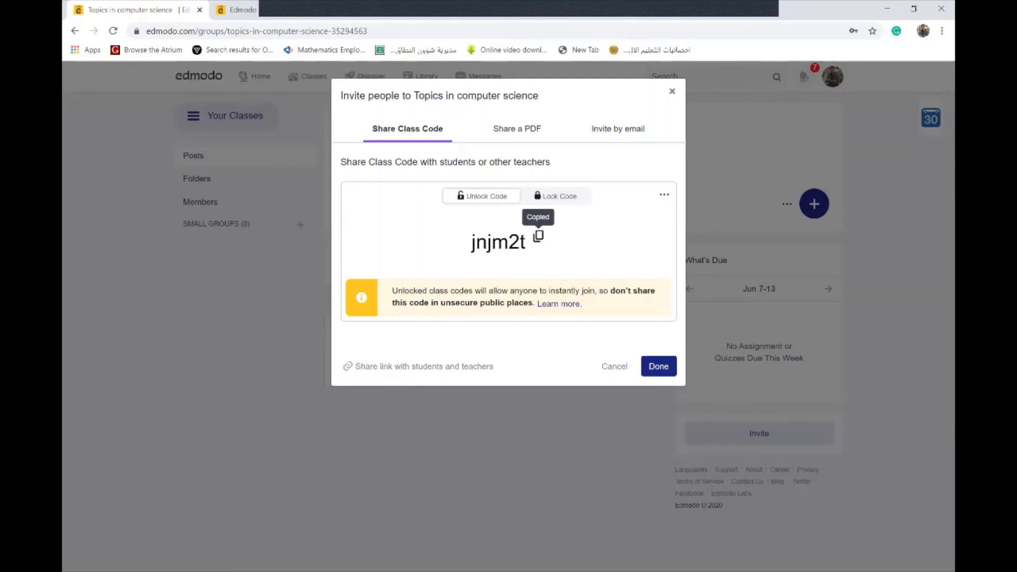
{"action": "key", "text": "ctrl+Tab"}
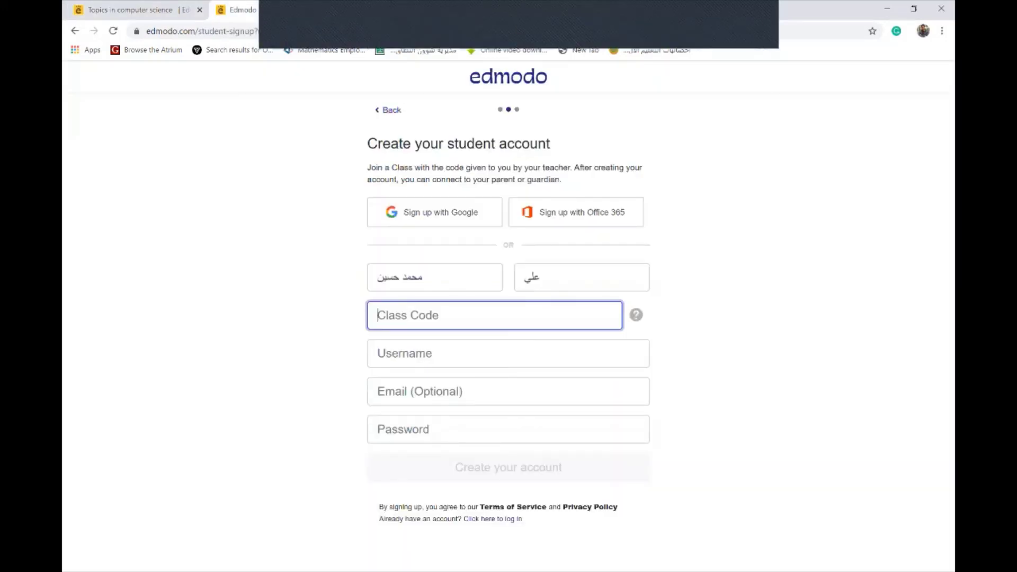
{"action": "key", "text": "Down"}
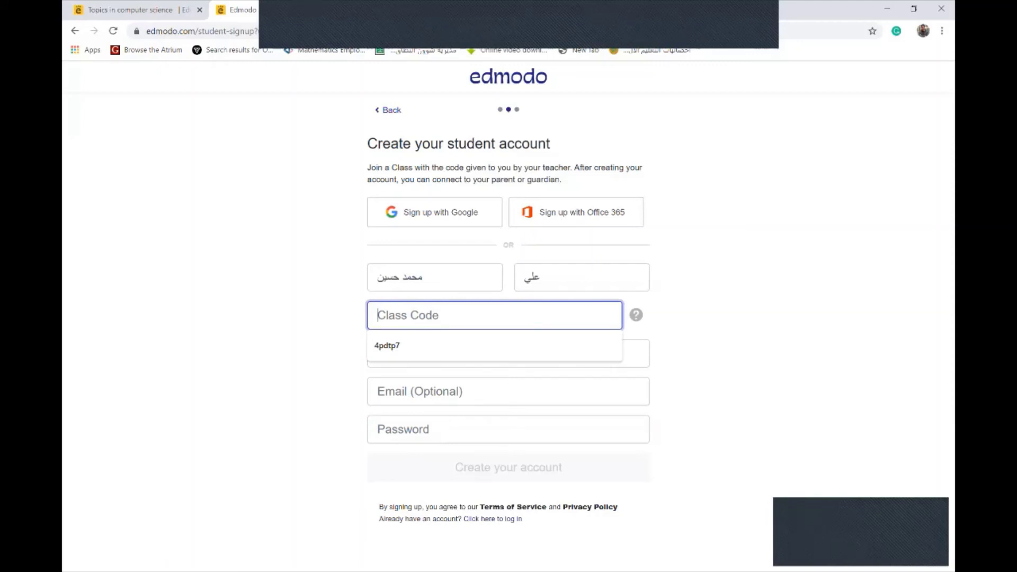
{"action": "key", "text": "ctrl+v"}
{"action": "key", "text": "Tab"}
{"action": "key", "text": "Down"}
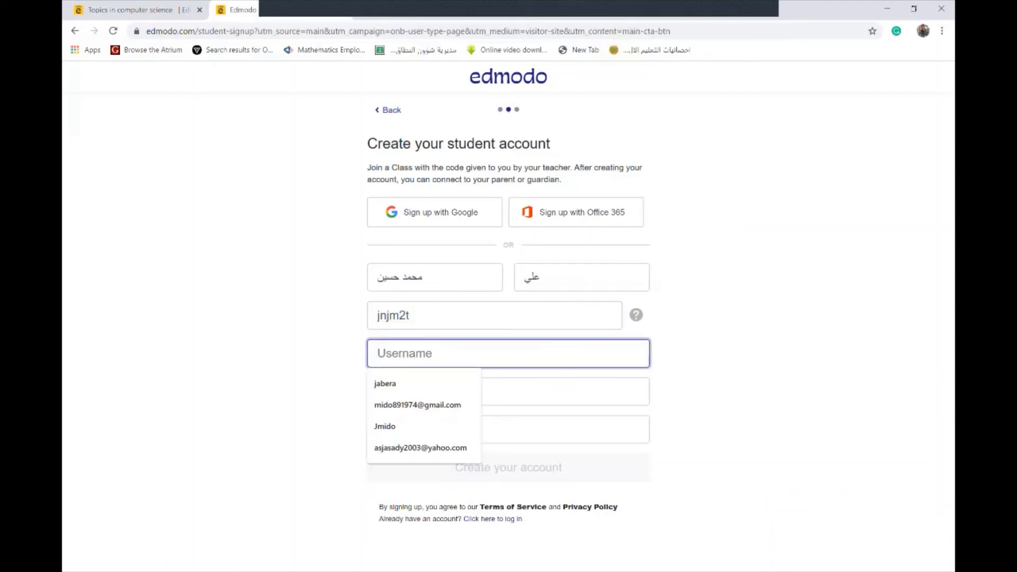
{"action": "key", "text": "Escape"}
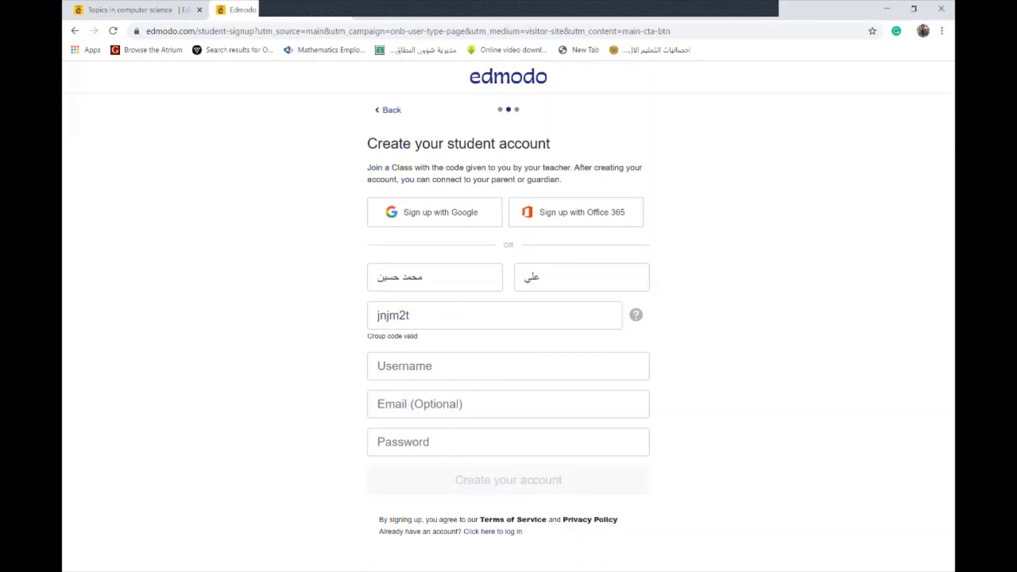
Clear the last name, first name and class code fields, then go back to the account-type picker
{"action": "left_click", "coordinate": [403, 442]}
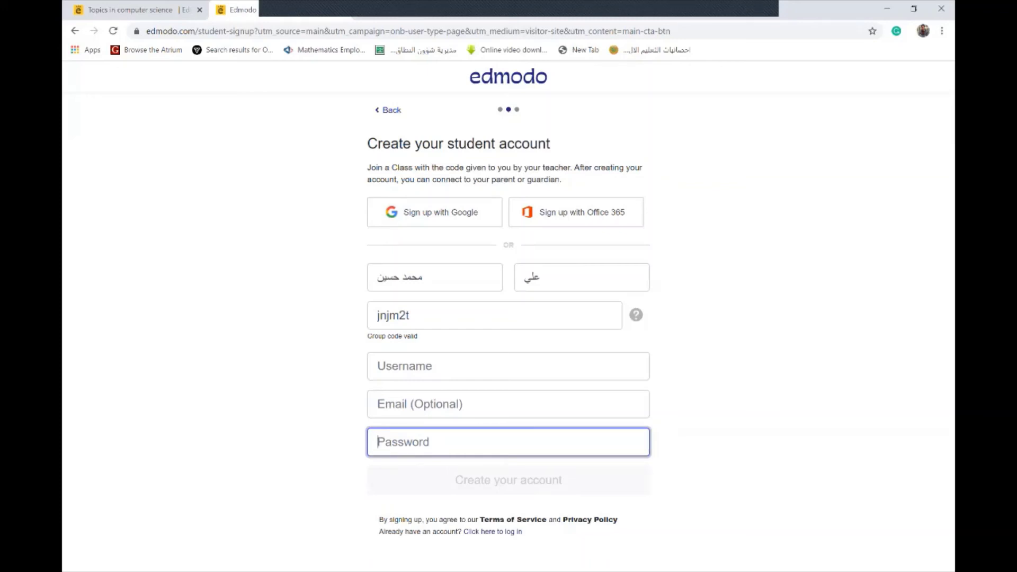
{"action": "left_click", "coordinate": [540, 277]}
{"action": "key", "text": "BackSpace"}
{"action": "key", "text": "BackSpace"}
{"action": "key", "text": "BackSpace"}
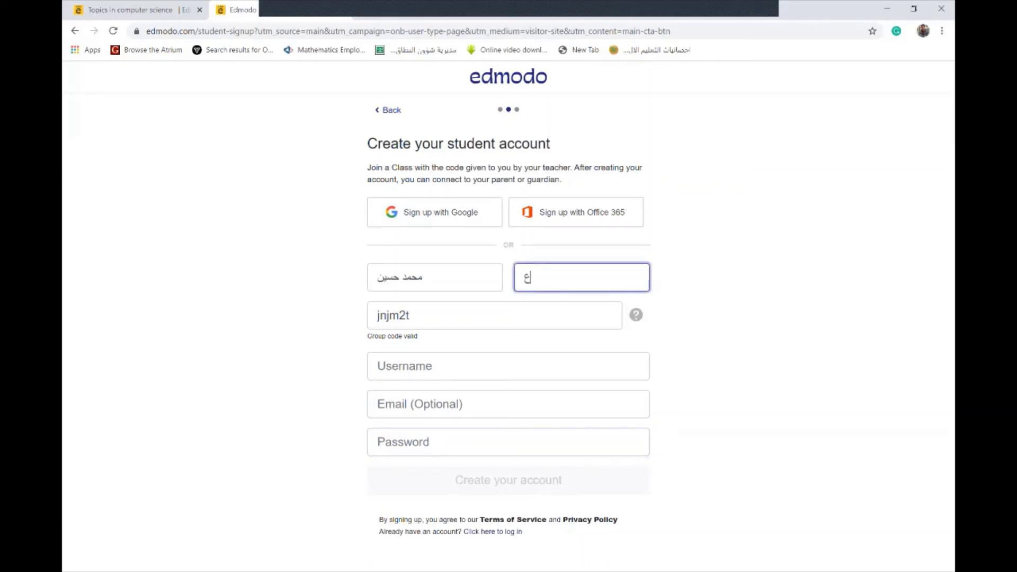
{"action": "left_click", "coordinate": [422, 278]}
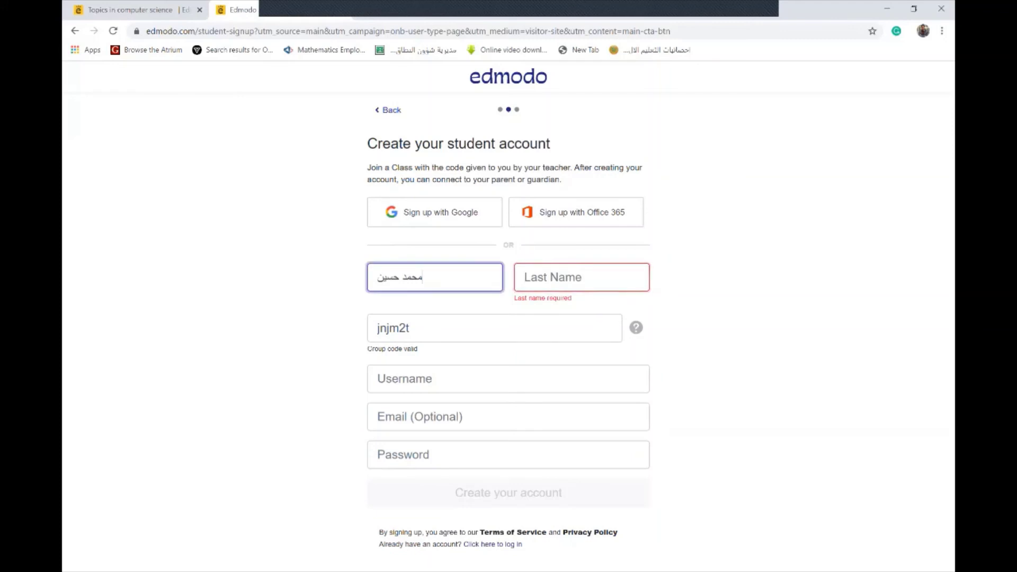
{"action": "key", "text": "BackSpace"}
{"action": "key", "text": "BackSpace"}
{"action": "key", "text": "BackSpace"}
{"action": "key", "text": "BackSpace"}
{"action": "key", "text": "BackSpace"}
{"action": "key", "text": "BackSpace"}
{"action": "key", "text": "BackSpace"}
{"action": "key", "text": "BackSpace"}
{"action": "key", "text": "BackSpace"}
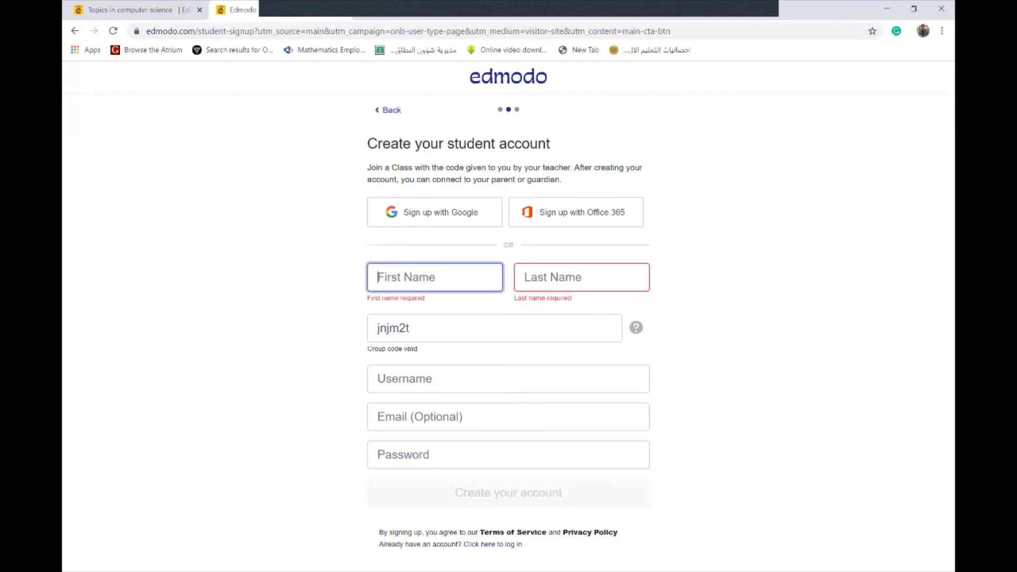
{"action": "left_click", "coordinate": [409, 328]}
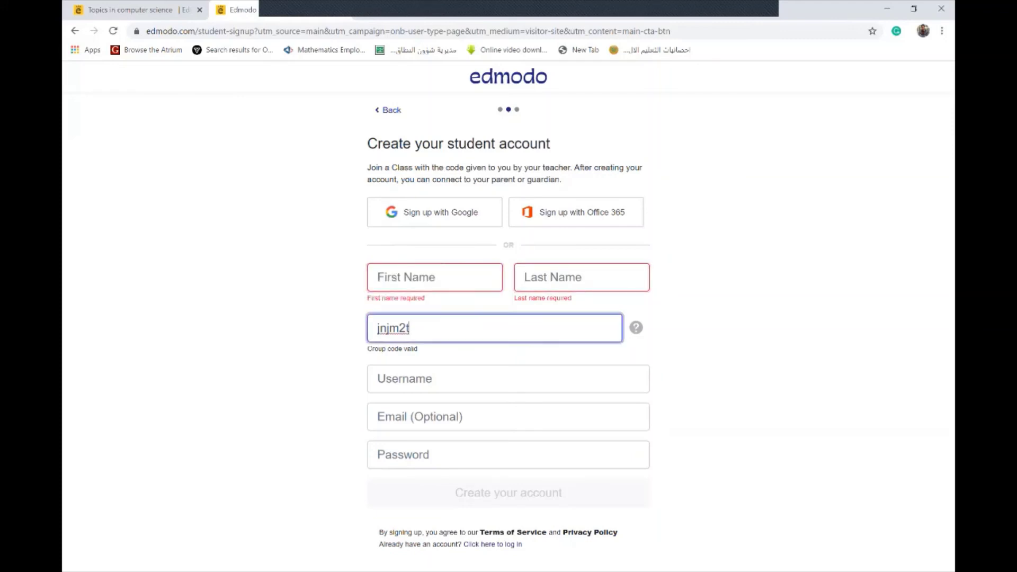
{"action": "key", "text": "BackSpace"}
{"action": "key", "text": "BackSpace"}
{"action": "key", "text": "BackSpace"}
{"action": "key", "text": "BackSpace"}
{"action": "key", "text": "BackSpace"}
{"action": "key", "text": "BackSpace"}
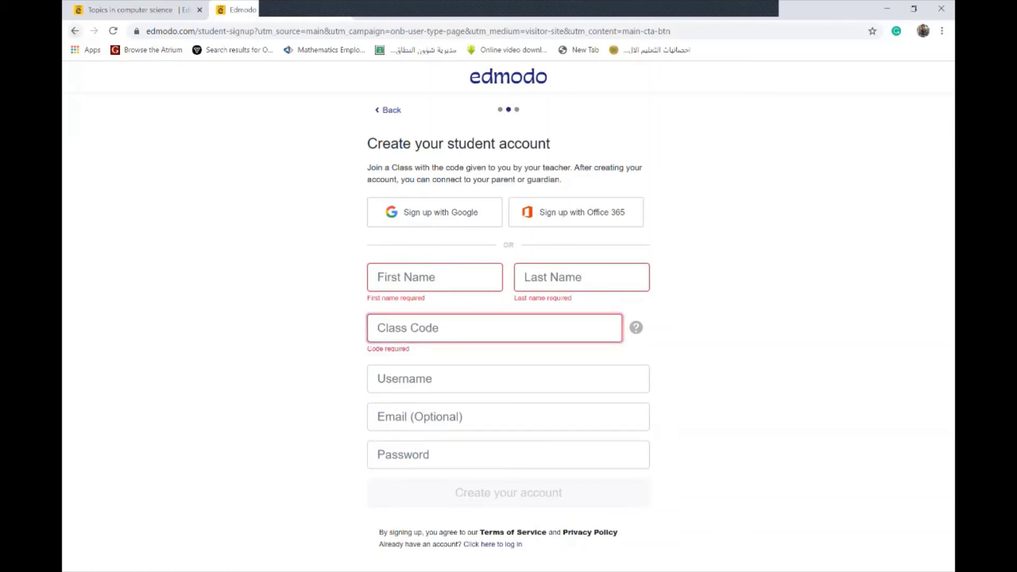
{"action": "left_click", "coordinate": [74, 31]}
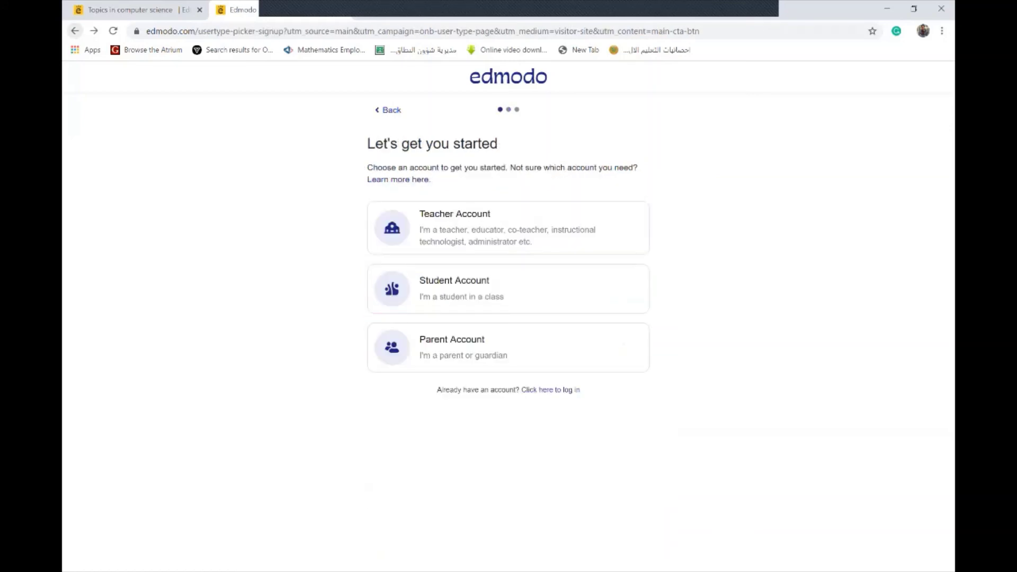
From the home page, open Log In and submit the saved email with the account password
{"action": "left_click", "coordinate": [75, 31]}
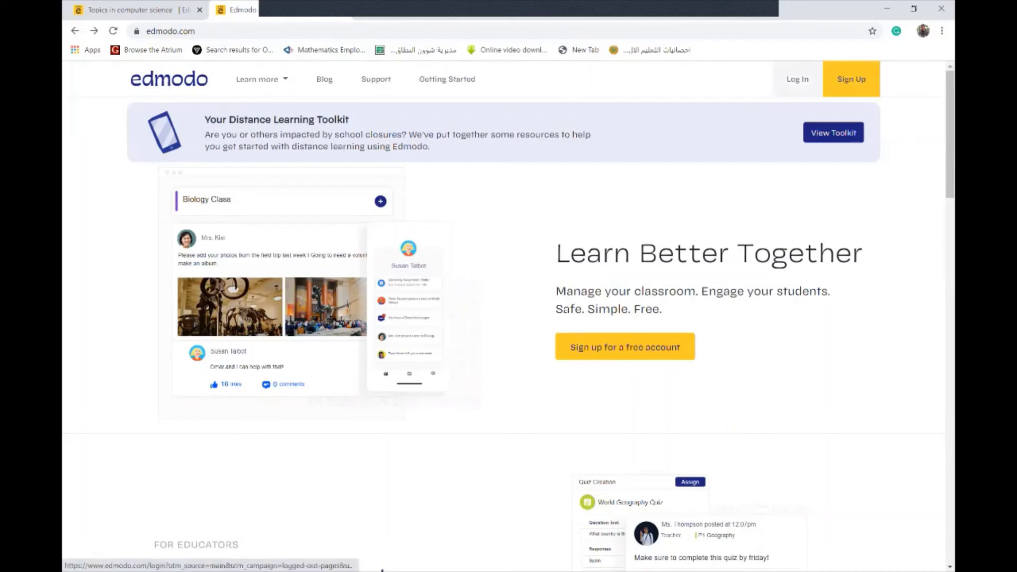
{"action": "left_click", "coordinate": [797, 79]}
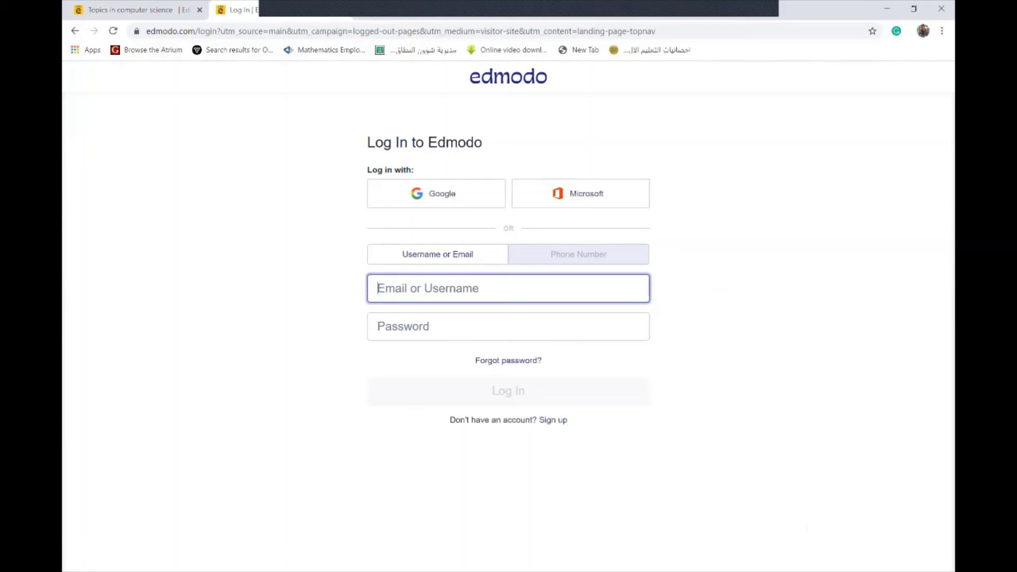
{"action": "key", "text": "Down"}
{"action": "key", "text": "Down"}
{"action": "key", "text": "Down"}
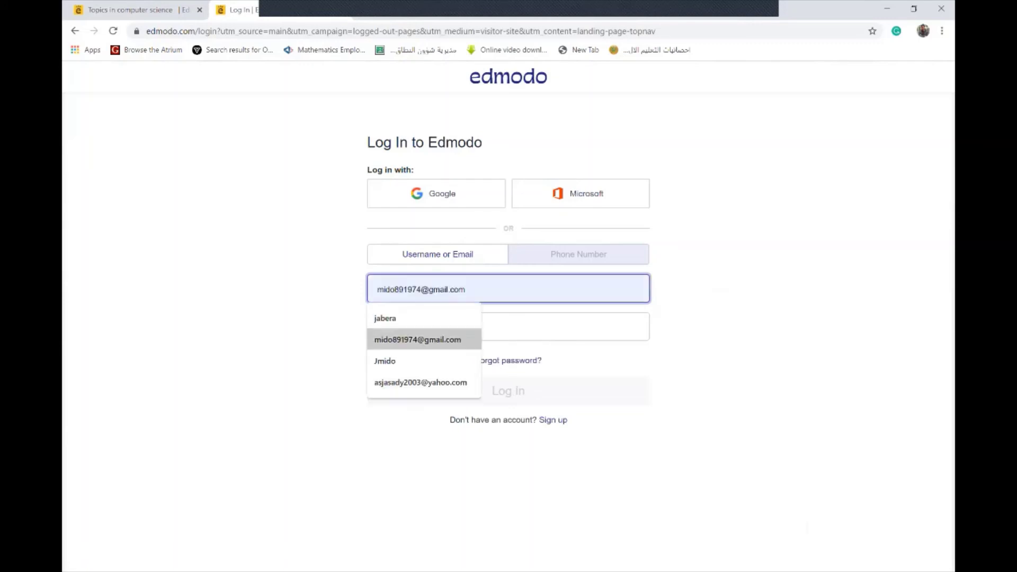
{"action": "key", "text": "Down"}
{"action": "key", "text": "Down"}
{"action": "key", "text": "Return"}
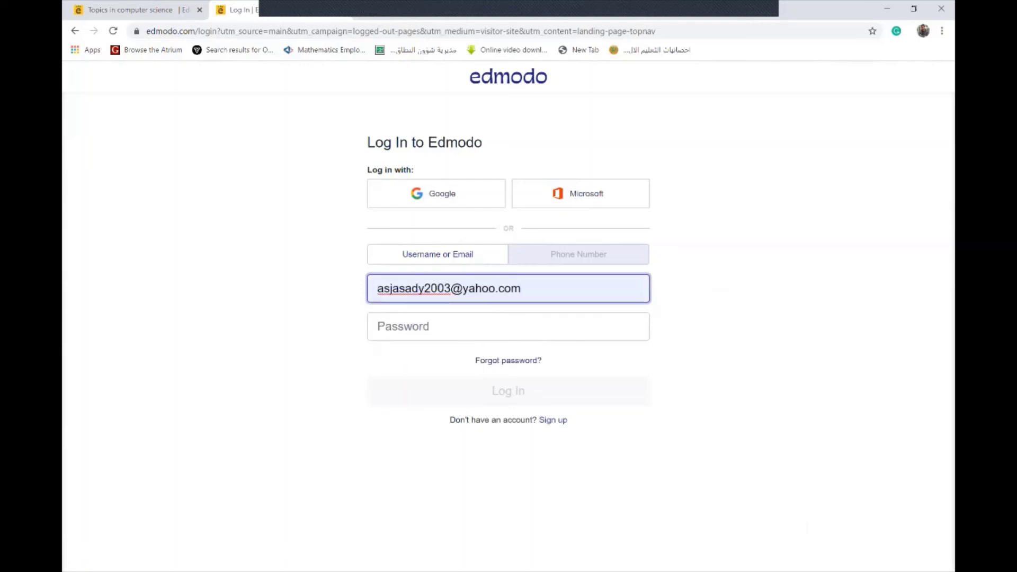
{"action": "left_click", "coordinate": [509, 326]}
{"action": "type", "text": "*****"}
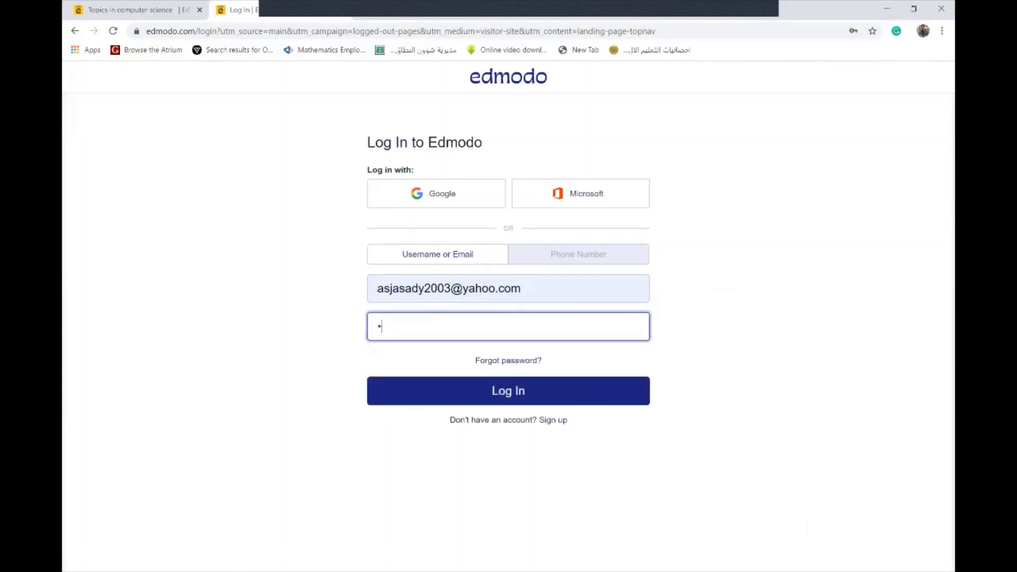
{"action": "type", "text": "*****"}
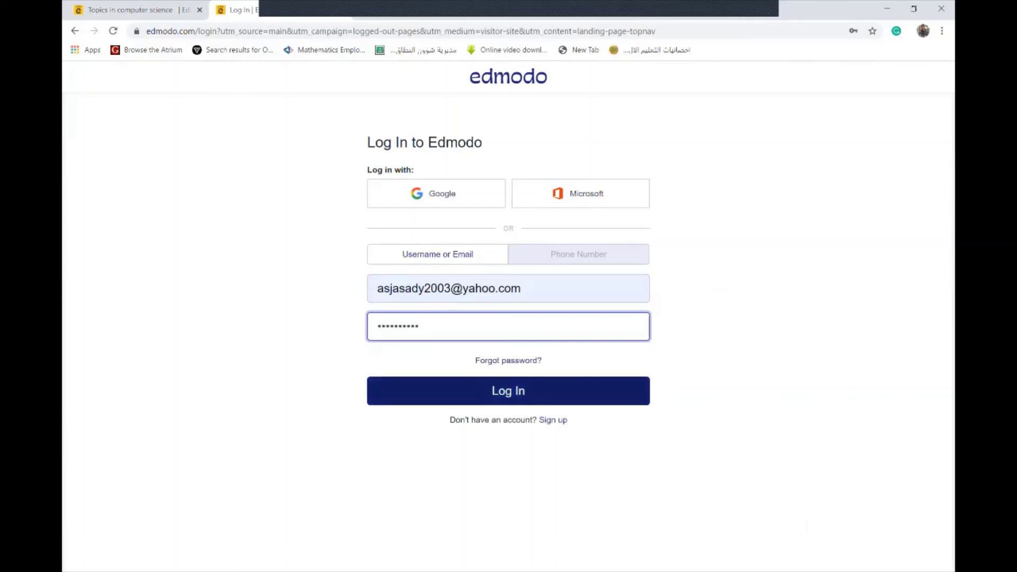
{"action": "key", "text": "Return"}
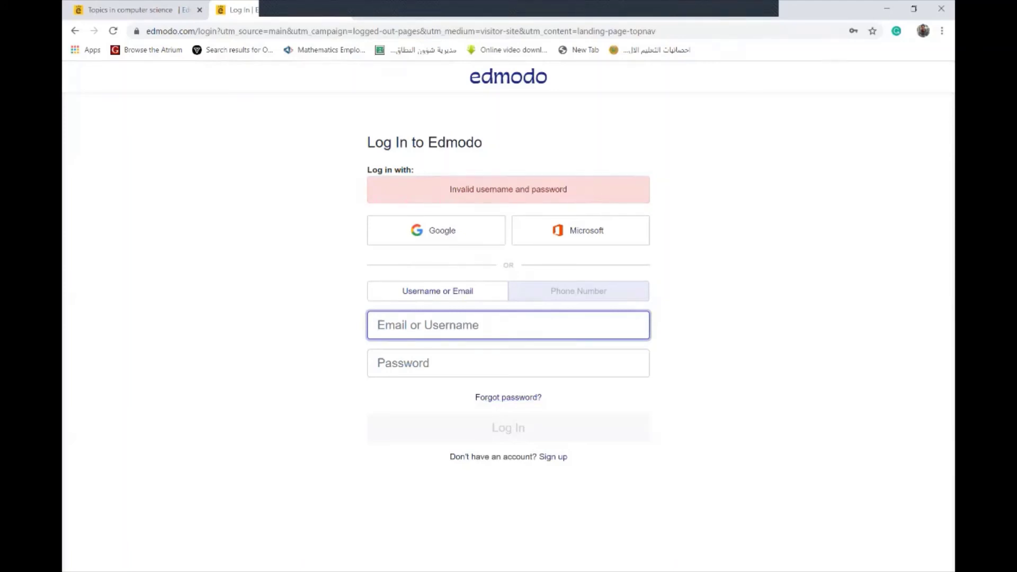
Retry the login using the saved email and a retyped password
{"action": "key", "text": "Down"}
{"action": "key", "text": "Down"}
{"action": "key", "text": "Down"}
{"action": "key", "text": "Down"}
{"action": "key", "text": "Down"}
{"action": "key", "text": "Return"}
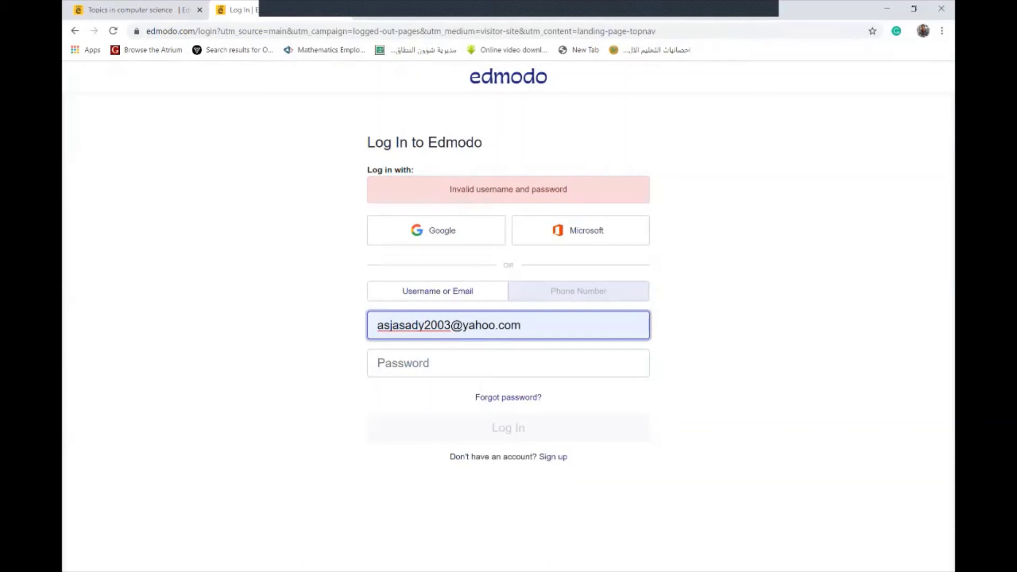
{"action": "type", "text": "A"}
{"action": "key", "text": "BackSpace"}
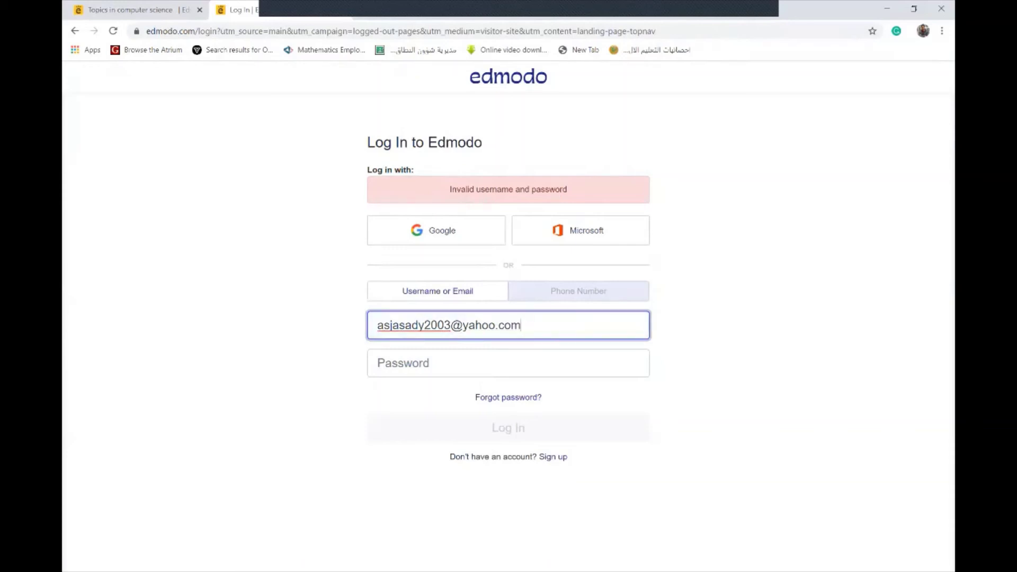
{"action": "key", "text": "Tab"}
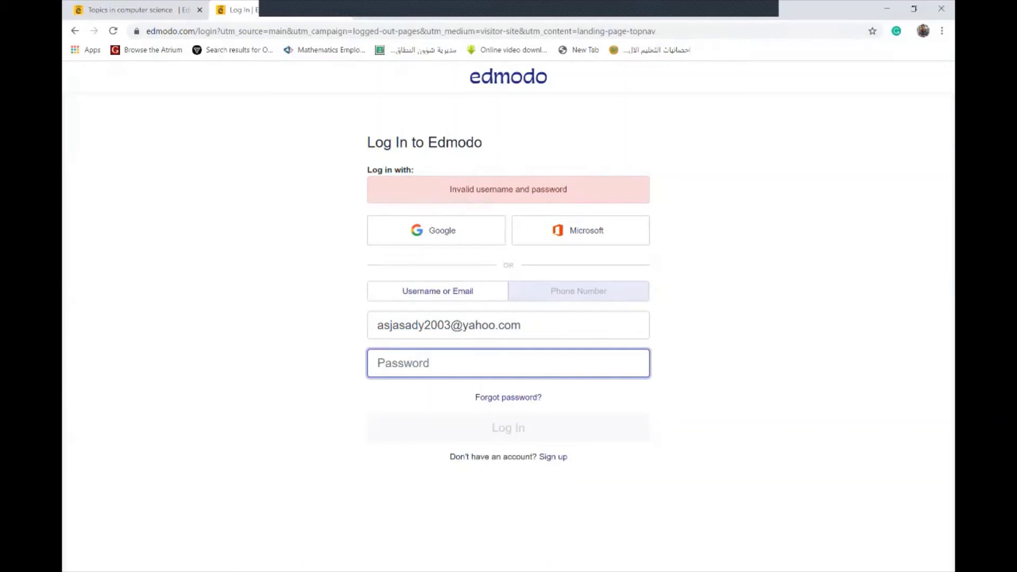
{"action": "type", "text": "a"}
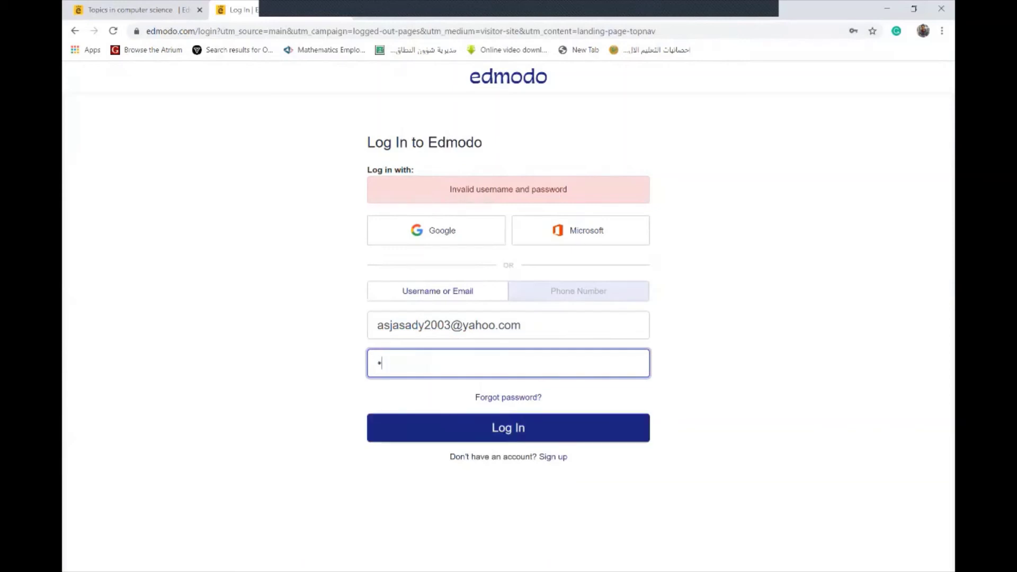
{"action": "type", "text": "*********"}
{"action": "key", "text": "Return"}
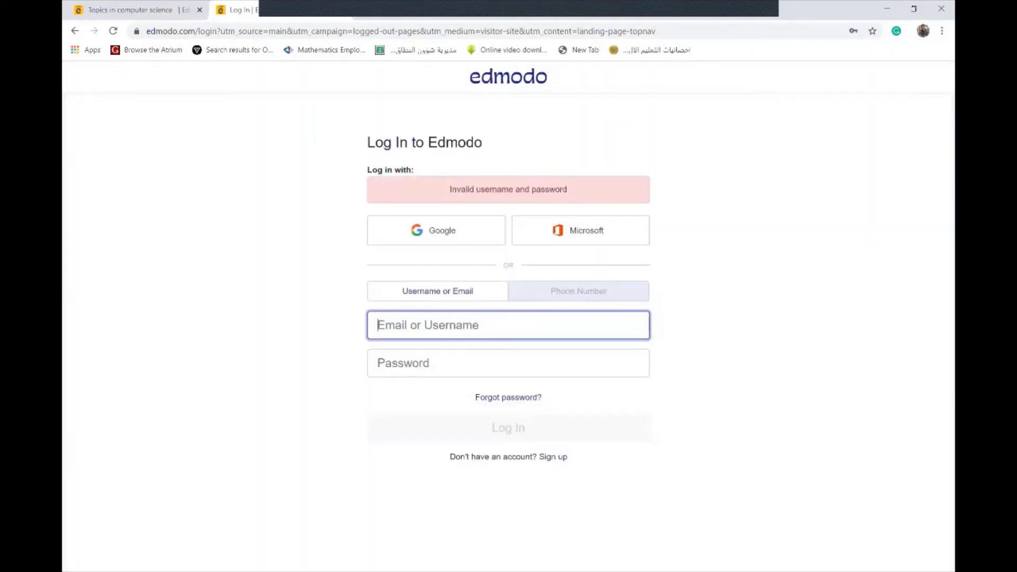
Attempt a third sign-in with the saved email and password
{"action": "key", "text": "Down"}
{"action": "key", "text": "Down"}
{"action": "key", "text": "Down"}
{"action": "key", "text": "Down"}
{"action": "key", "text": "Down"}
{"action": "key", "text": "Up"}
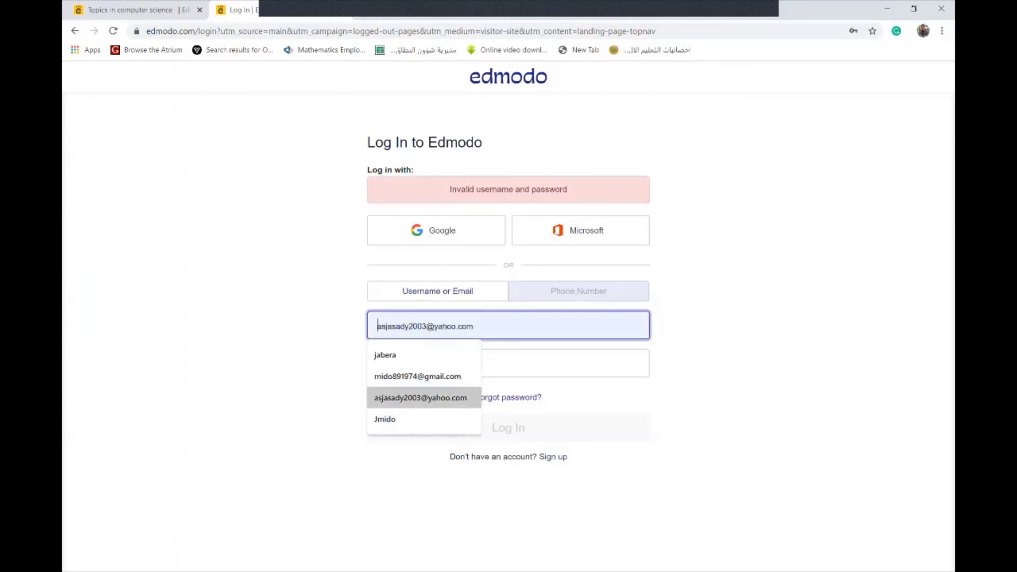
{"action": "key", "text": "Return"}
{"action": "left_click", "coordinate": [403, 363]}
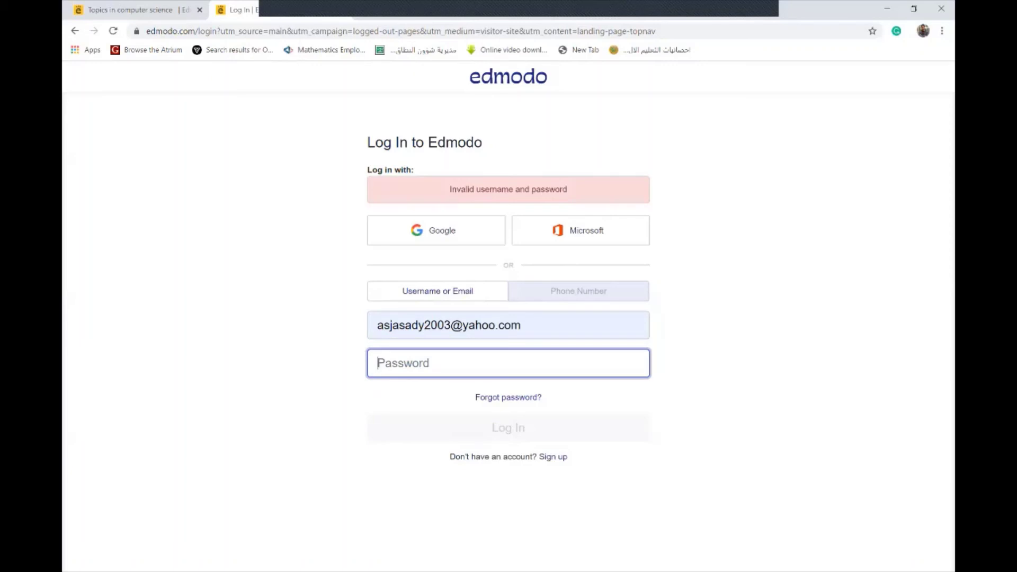
{"action": "type", "text": "•"}
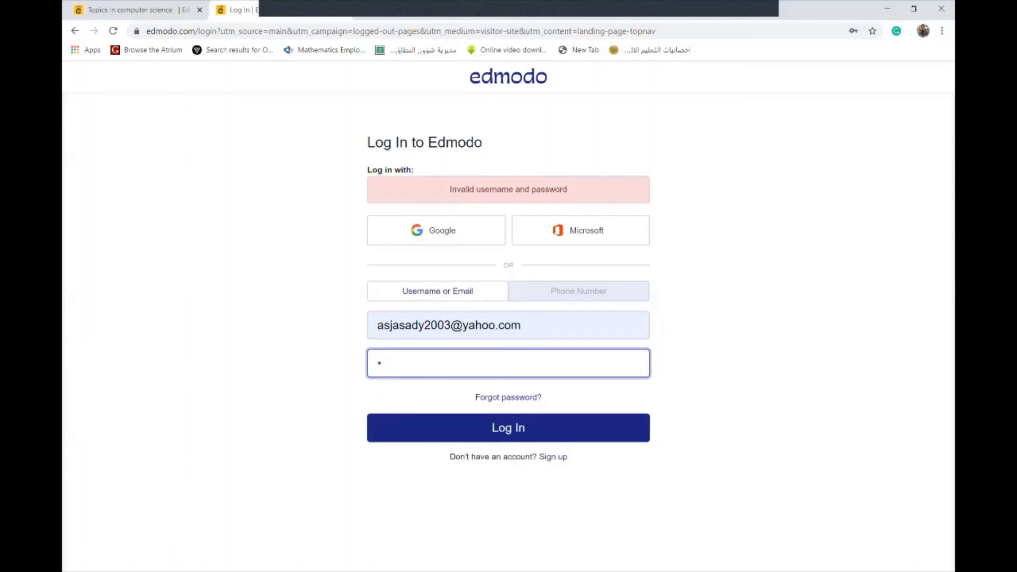
{"action": "type", "text": "•••••••••"}
{"action": "key", "text": "Return"}
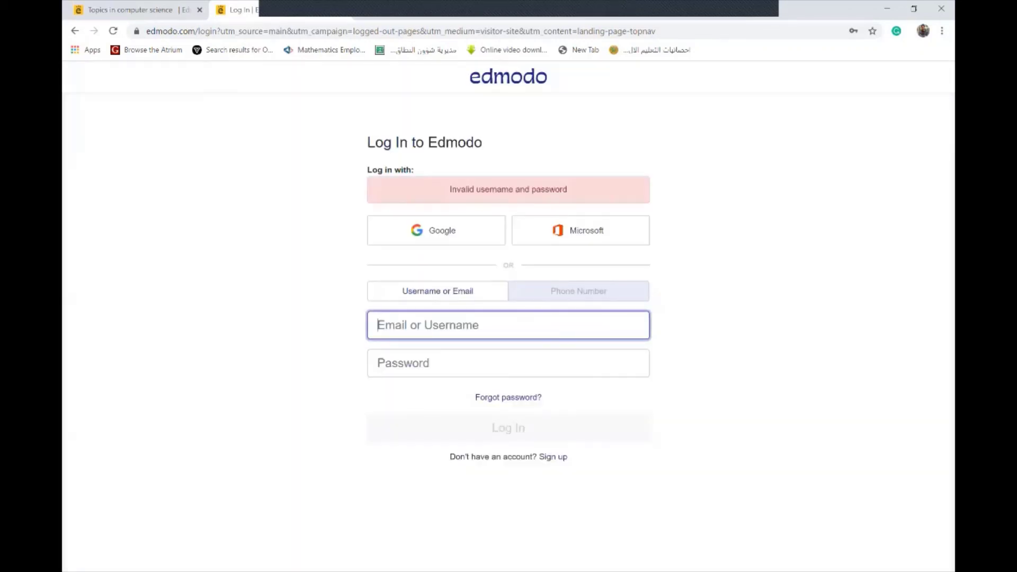
{"action": "key", "text": "Down"}
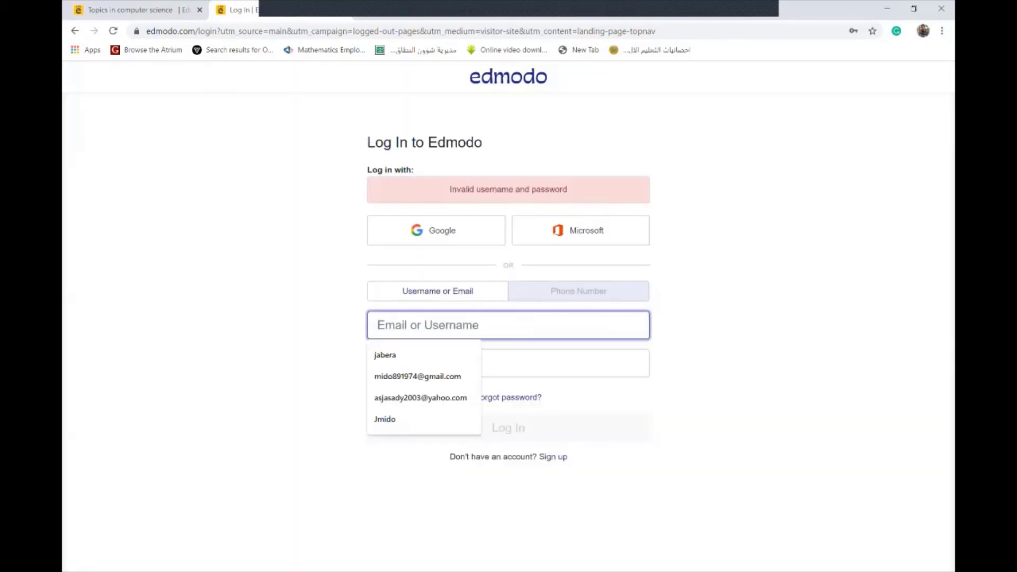
{"action": "key", "text": "Down"}
{"action": "key", "text": "Down"}
{"action": "key", "text": "Down"}
{"action": "key", "text": "Return"}
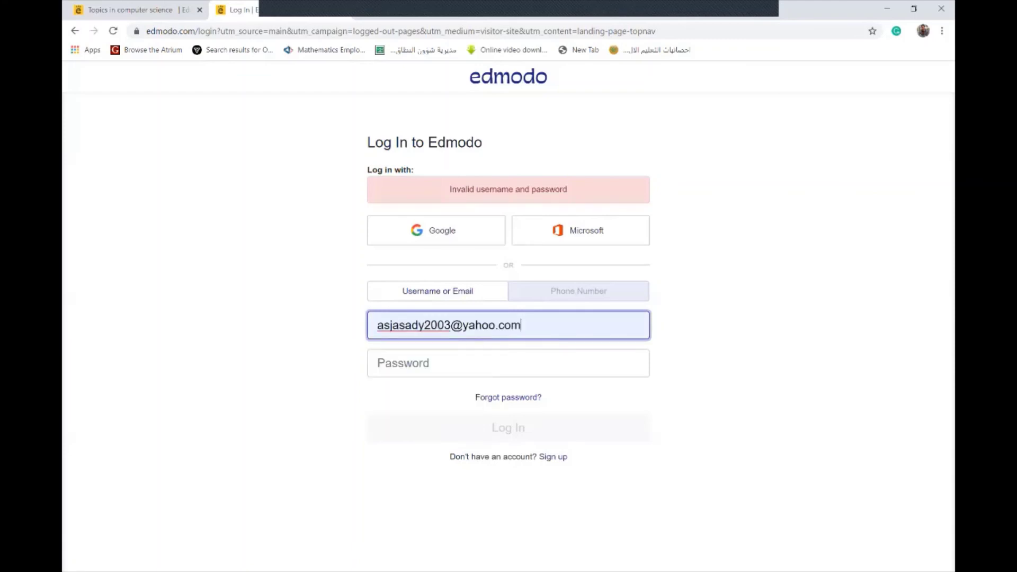
{"action": "left_click", "coordinate": [402, 363]}
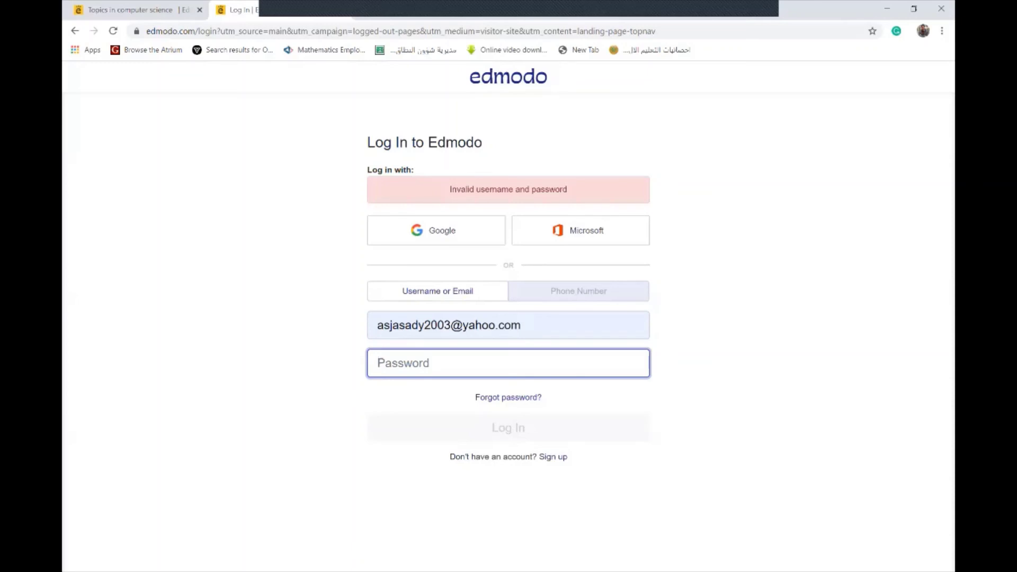
{"action": "type", "text": "*"}
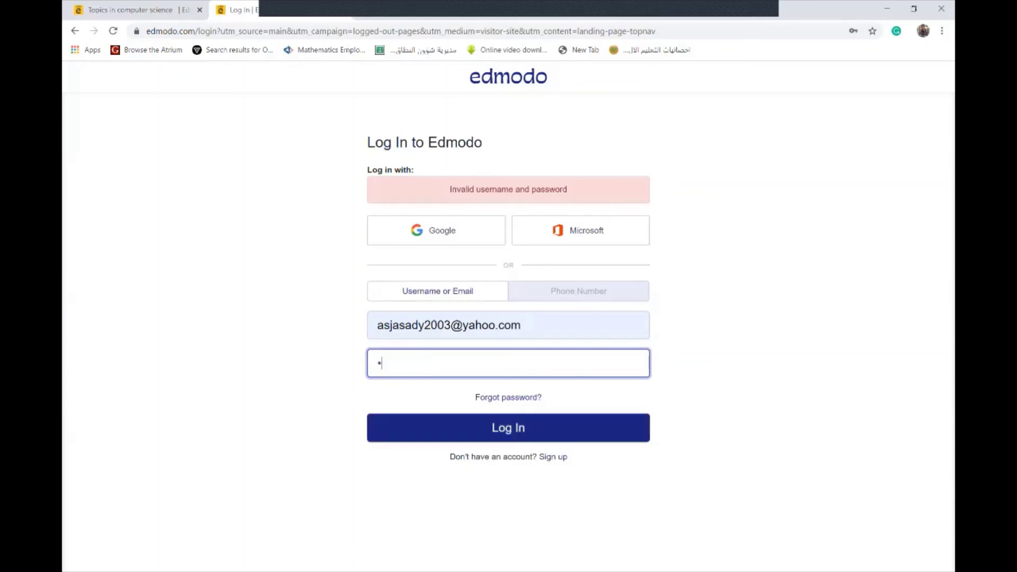
{"action": "type", "text": "*********"}
{"action": "key", "text": "Return"}
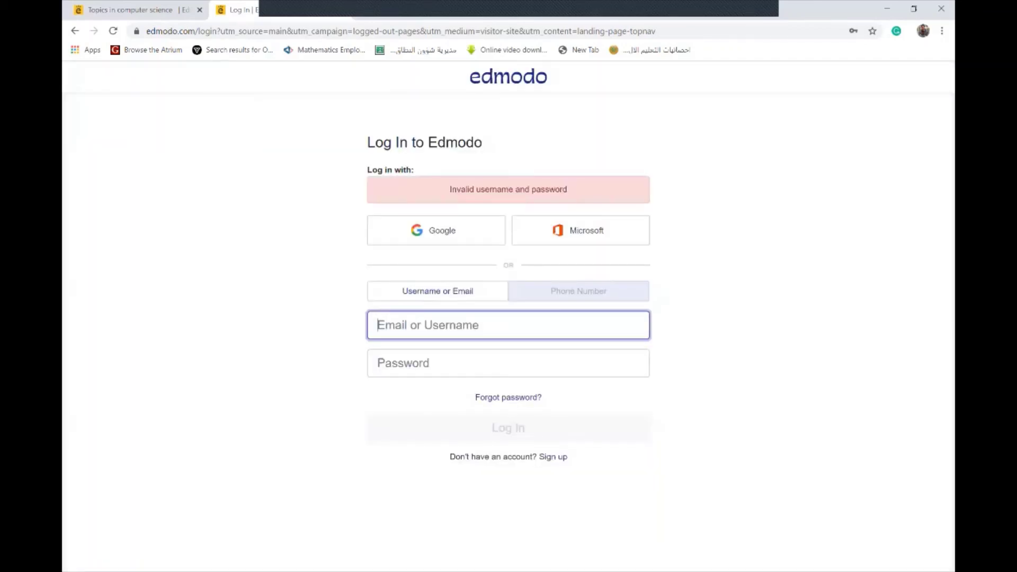
{"action": "left_click", "coordinate": [378, 325]}
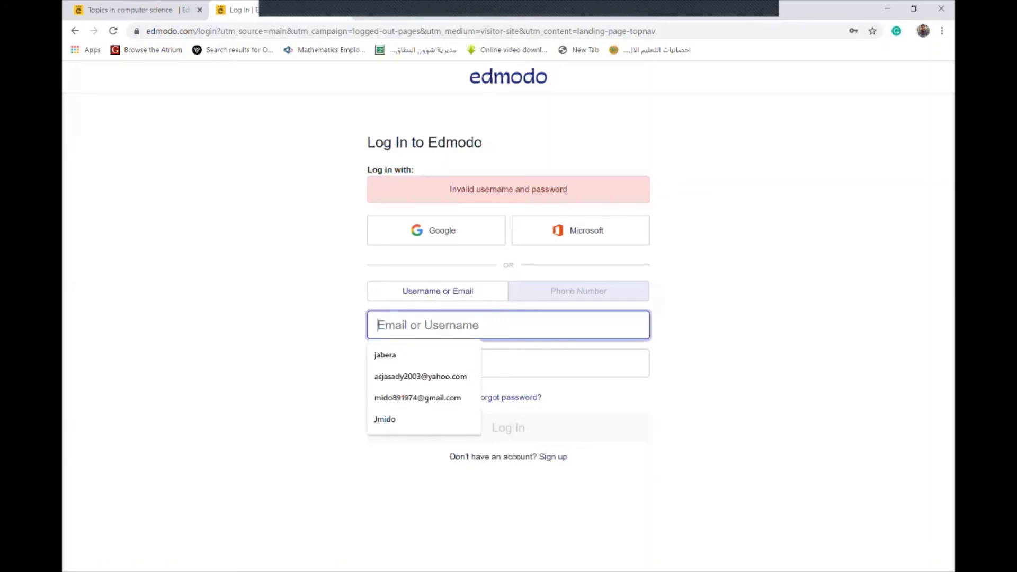
{"action": "key", "text": "Down"}
{"action": "key", "text": "Down"}
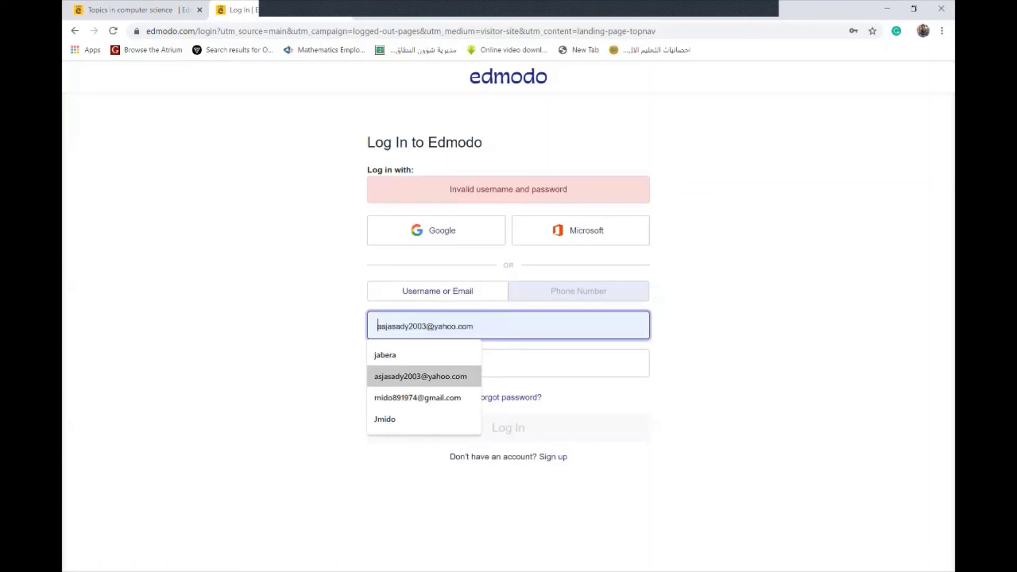
{"action": "key", "text": "Down"}
{"action": "key", "text": "Up"}
{"action": "key", "text": "Return"}
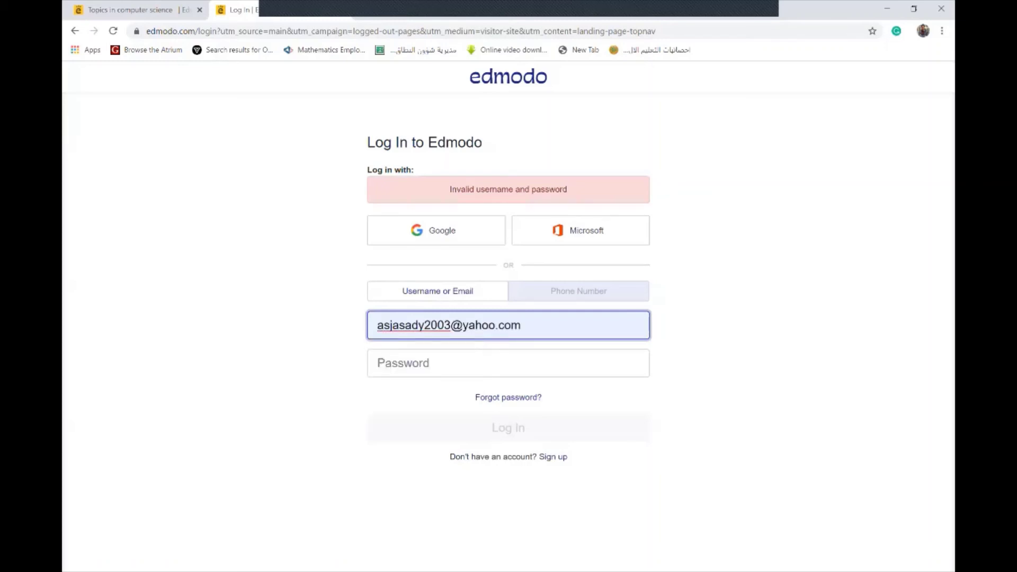
{"action": "left_click", "coordinate": [378, 363]}
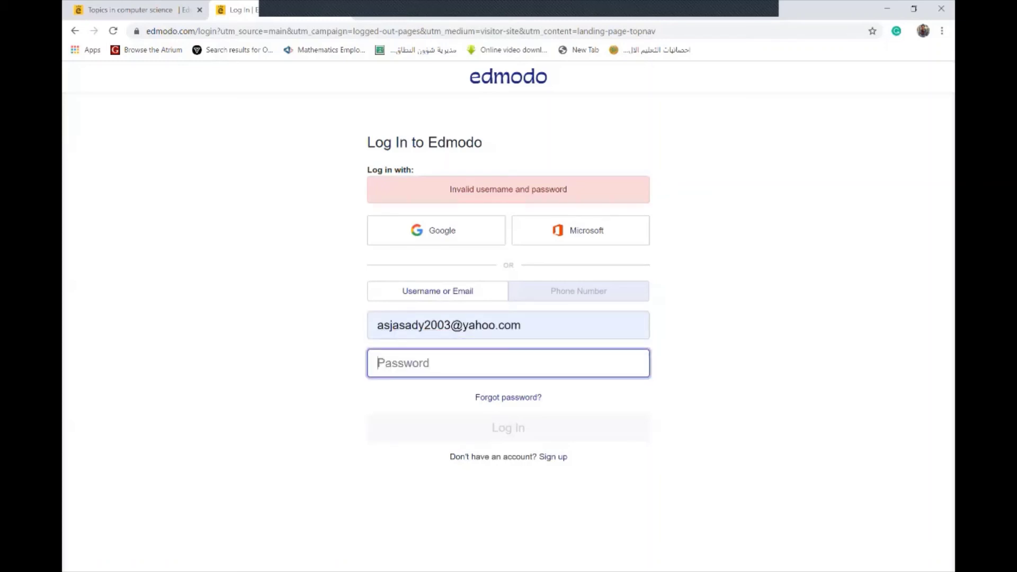
{"action": "type", "text": "*"}
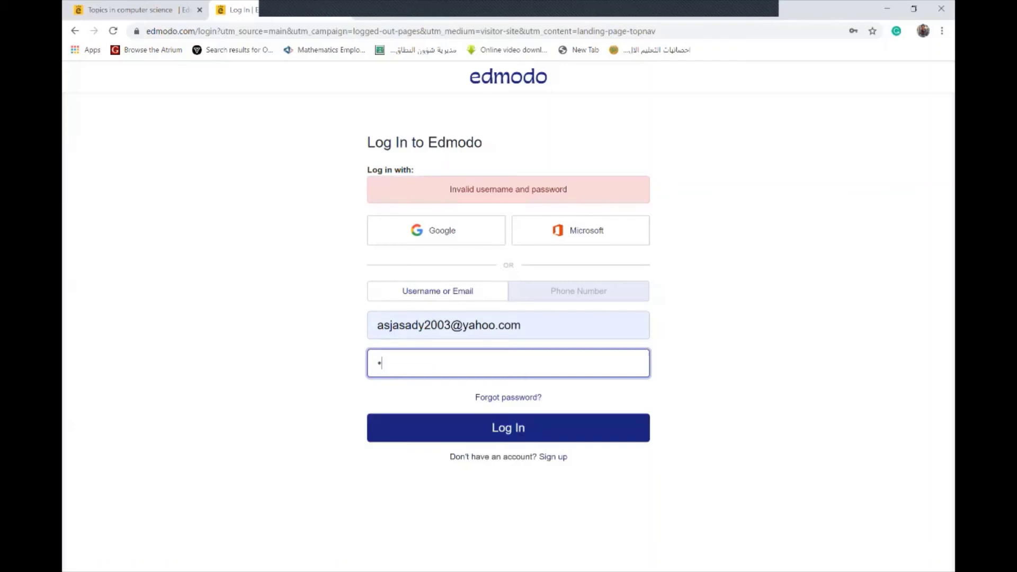
{"action": "type", "text": "*********"}
{"action": "key", "text": "Return"}
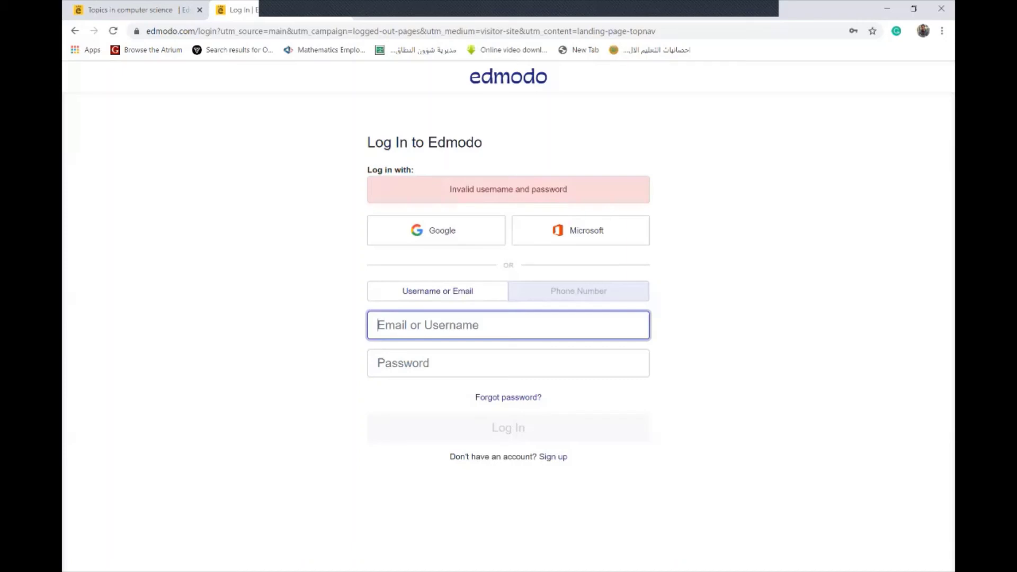
{"action": "left_click", "coordinate": [378, 324]}
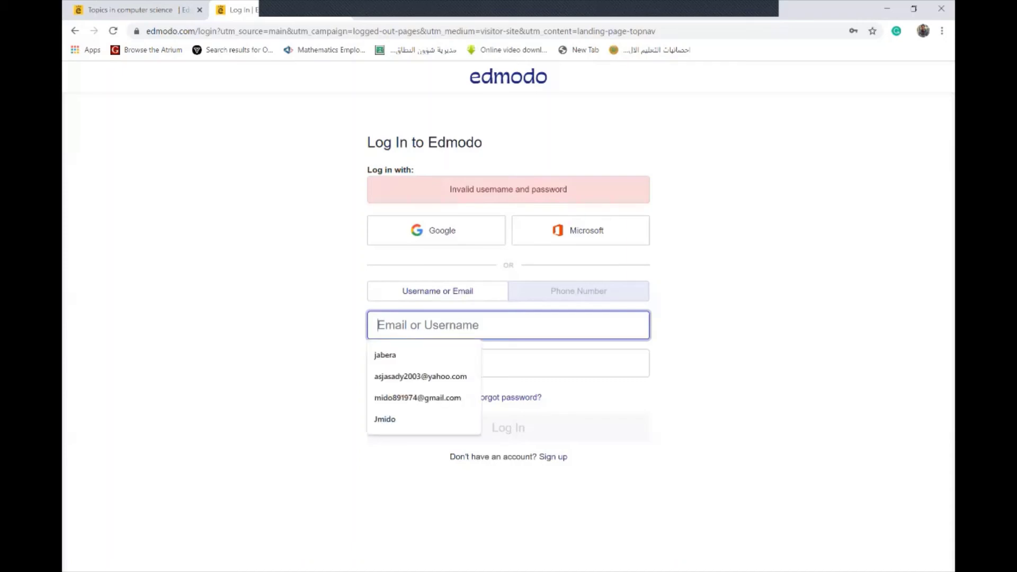
{"action": "key", "text": "Down"}
{"action": "key", "text": "Down"}
{"action": "key", "text": "Return"}
{"action": "left_click", "coordinate": [403, 363]}
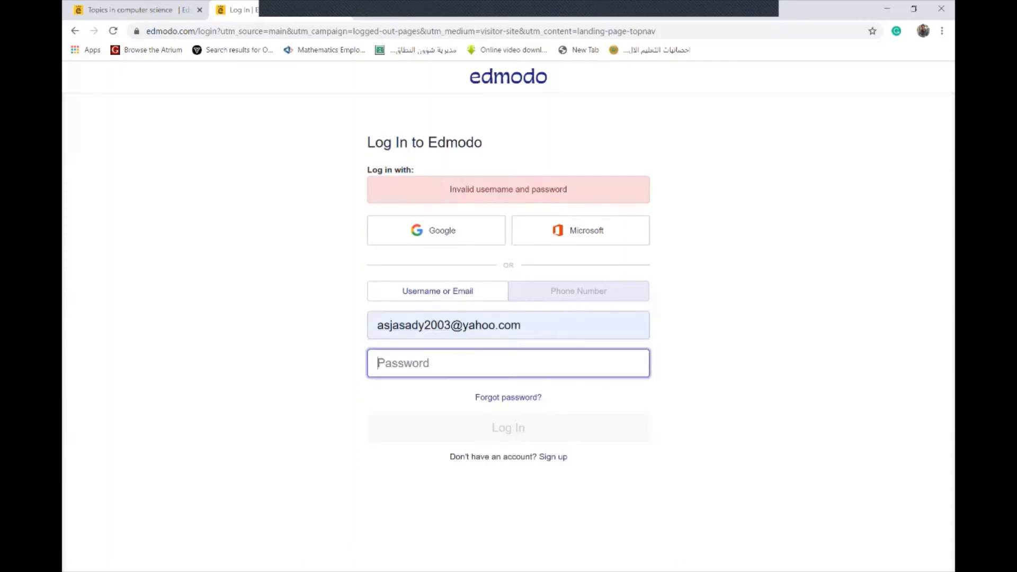
{"action": "type", "text": "••"}
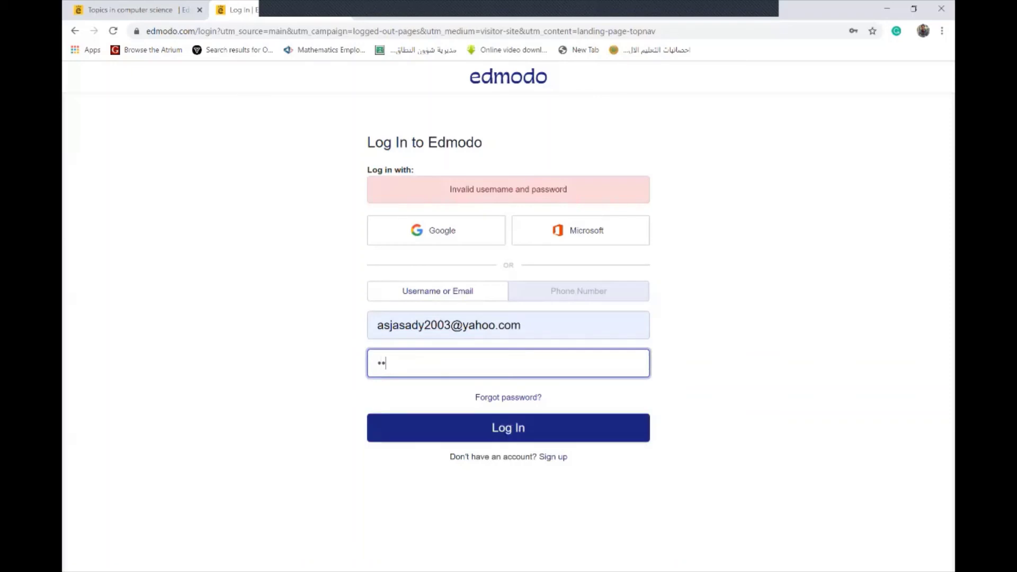
{"action": "type", "text": "•••••••••"}
{"action": "key", "text": "Return"}
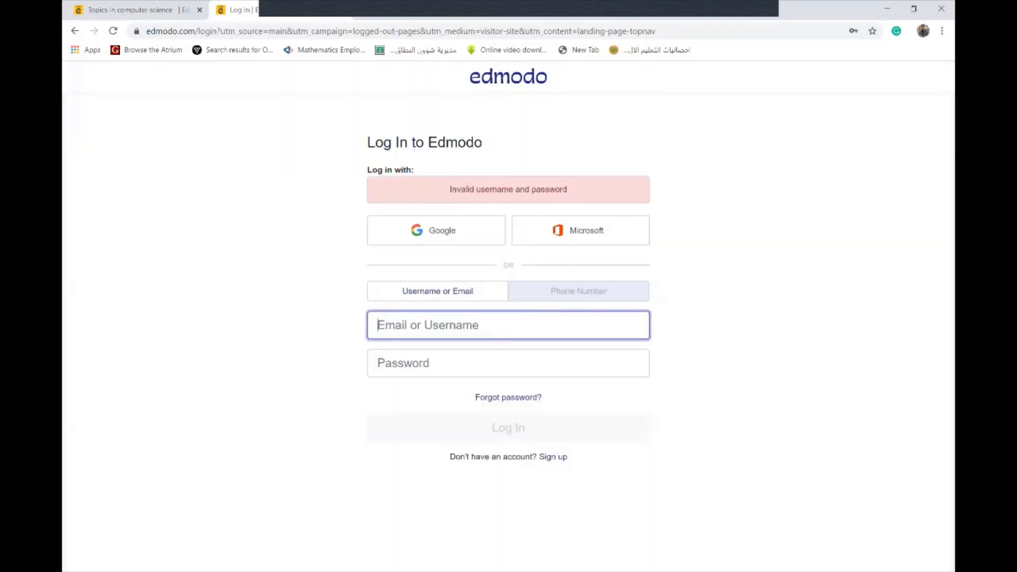
{"action": "key", "text": "ctrl+1"}
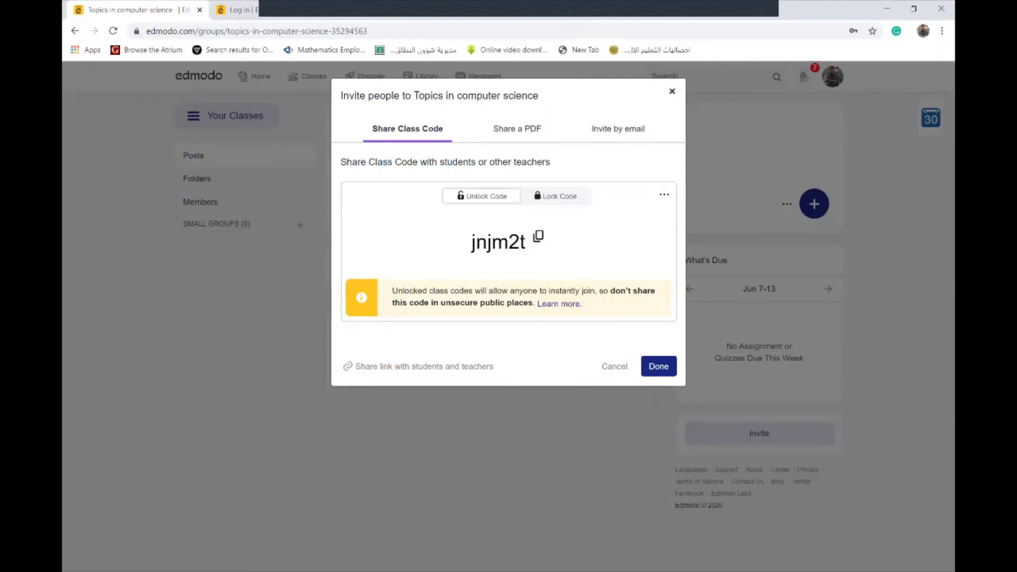
Close the class-code invite dialog on Topics in computer science, glancing briefly at the Log In tab
{"action": "key", "text": "Escape"}
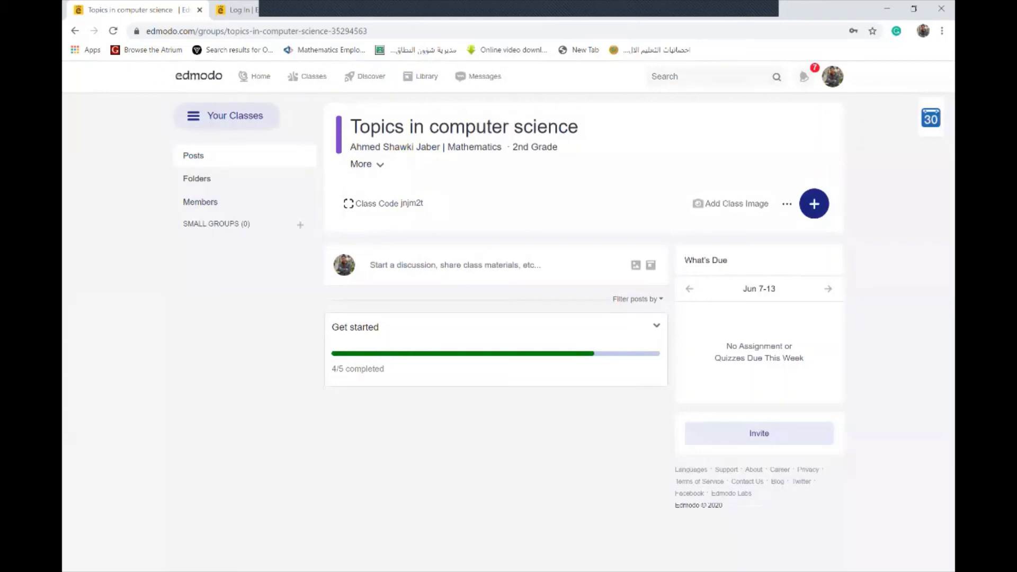
{"action": "key", "text": "ctrl+Tab"}
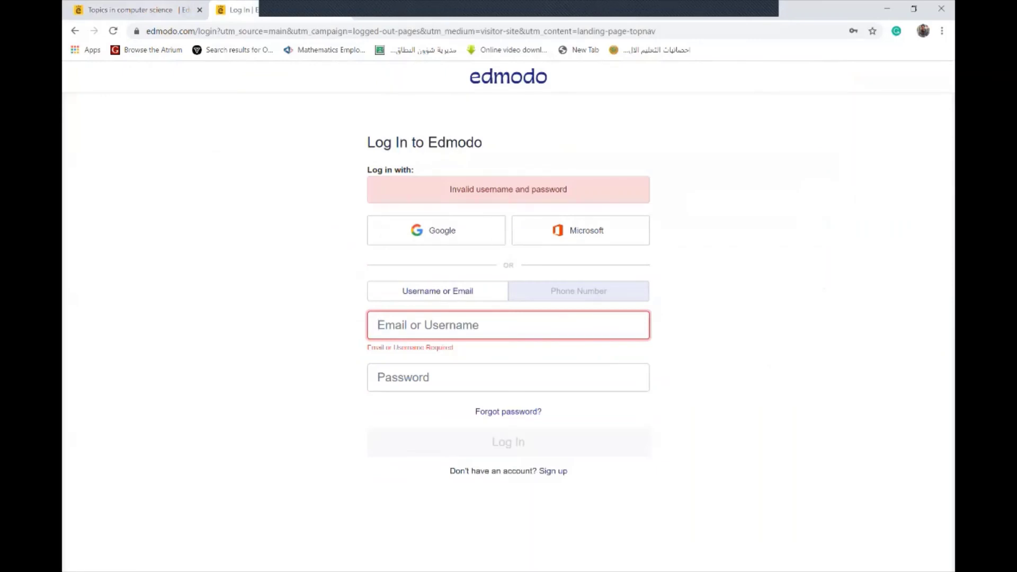
{"action": "key", "text": "ctrl+shift+Tab"}
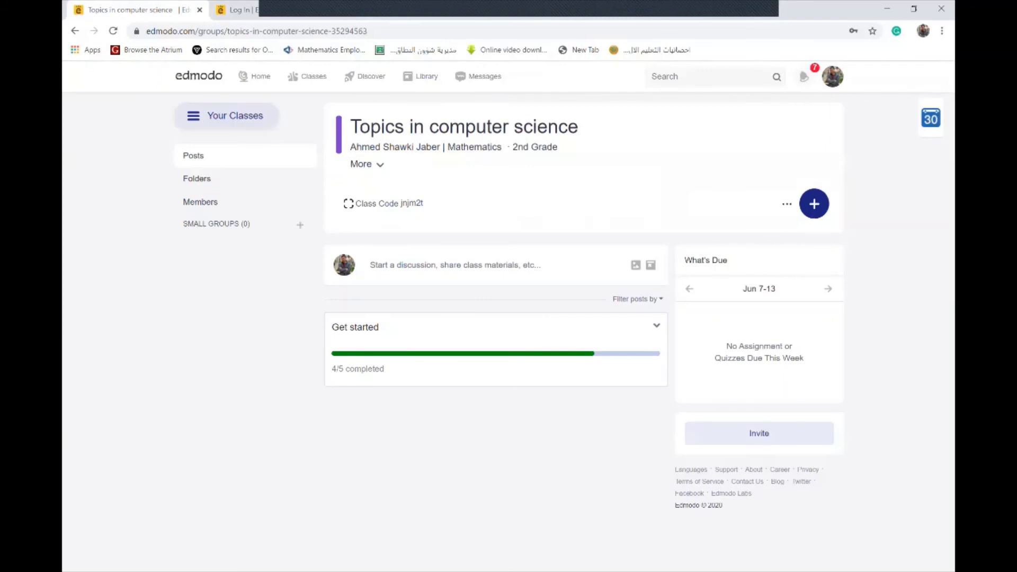
Post the Arabic discussion message 'مرحبا بكم في صف البرمجة' to the class feed
{"action": "left_click", "coordinate": [454, 265]}
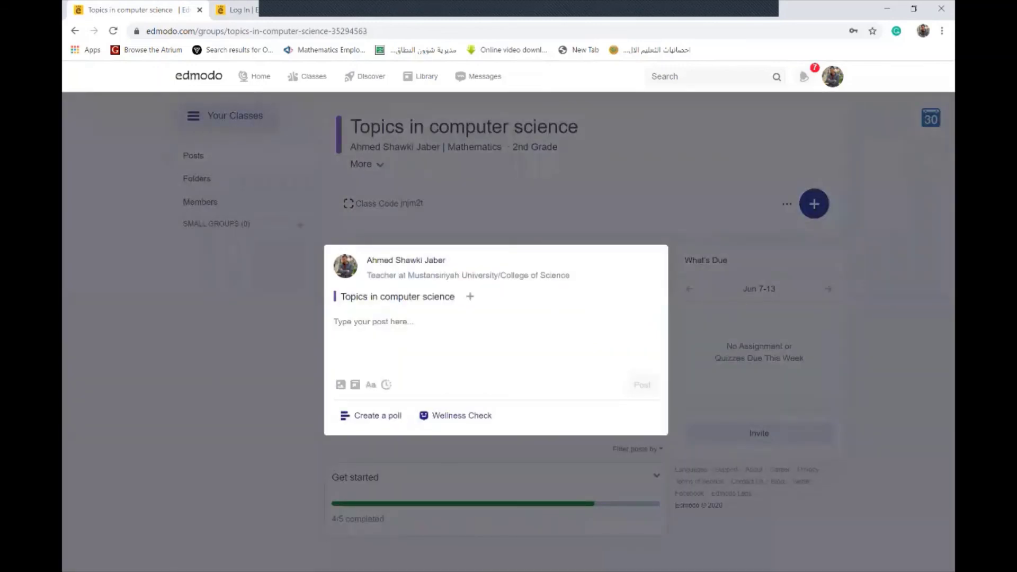
{"action": "type", "text": "ر"}
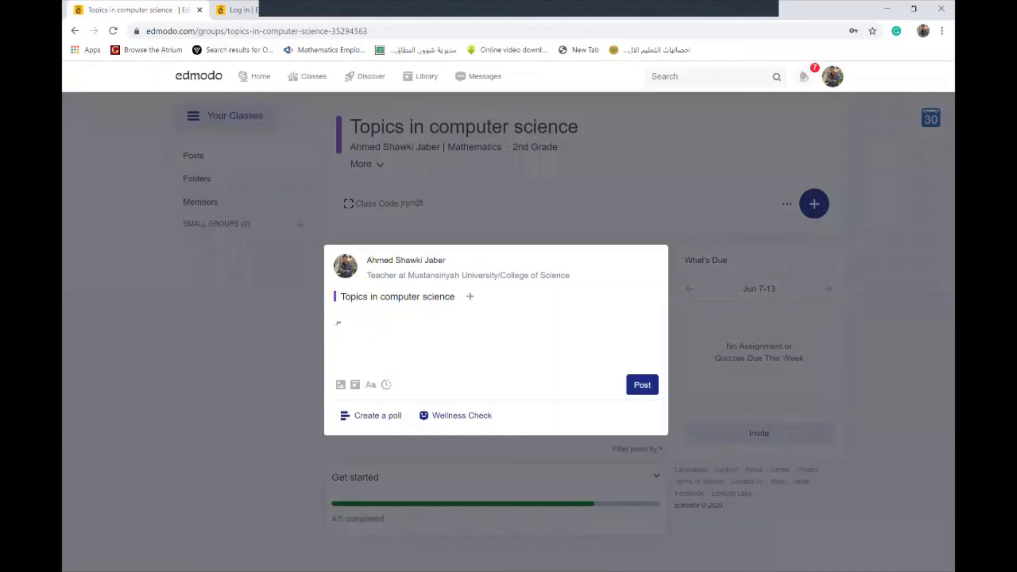
{"action": "type", "text": "ح"}
{"action": "type", "text": "باً"}
{"action": "type", "text": "ب"}
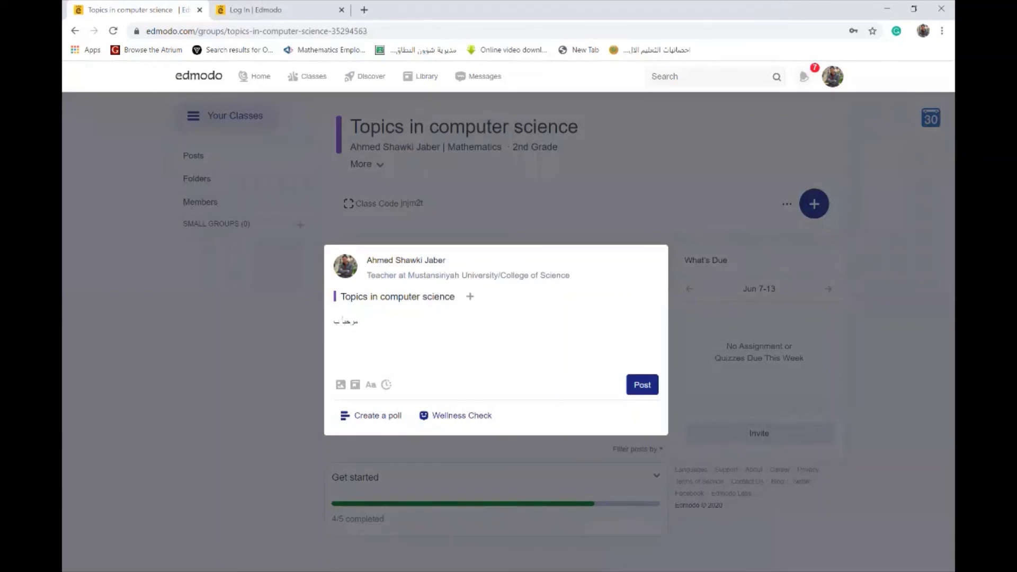
{"action": "type", "text": "كم في"}
{"action": "type", "text": "صف البرمجة"}
{"action": "key", "text": "Tab"}
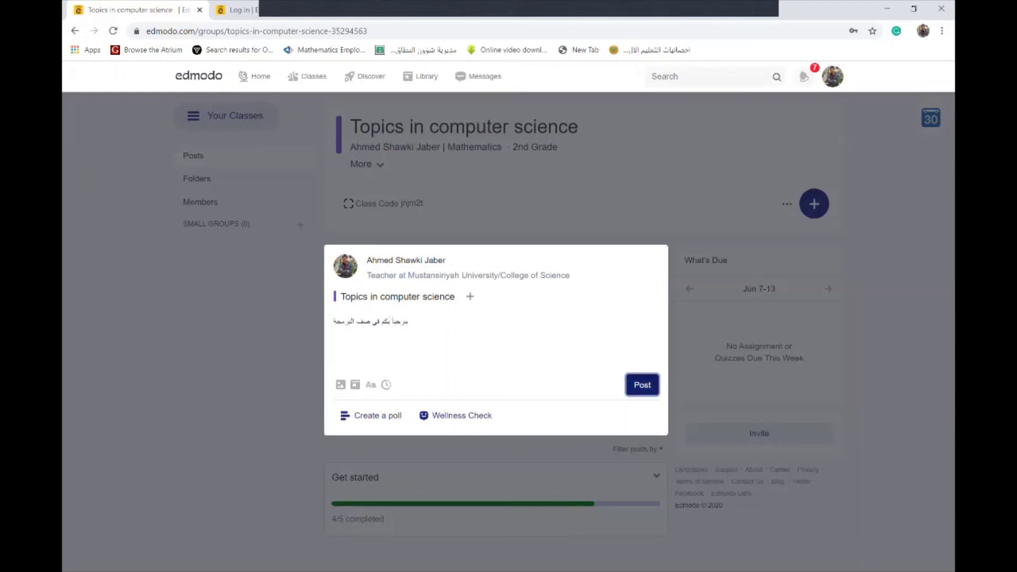
{"action": "key", "text": "Return"}
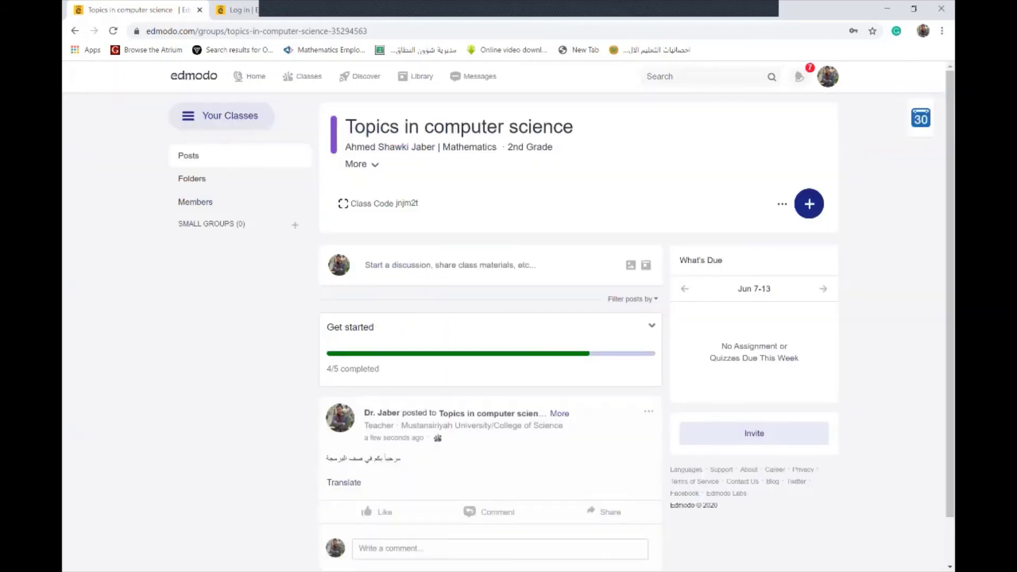
Scroll down the class feed, then return to the 'Log In | Edmodo' tab
{"action": "scroll", "coordinate": [562, 318], "scroll_direction": "down", "scroll_amount": 1}
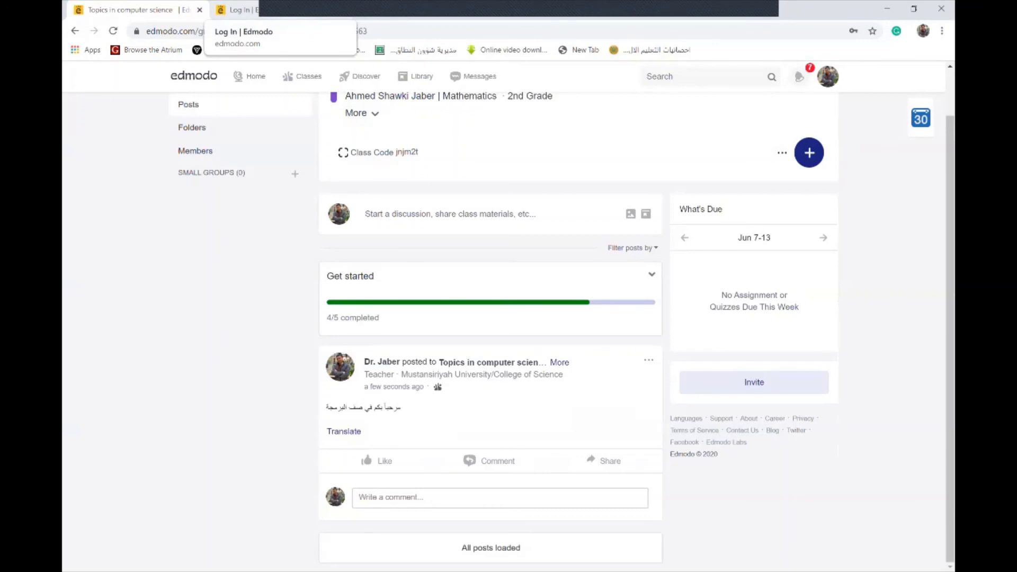
{"action": "left_click", "coordinate": [236, 9]}
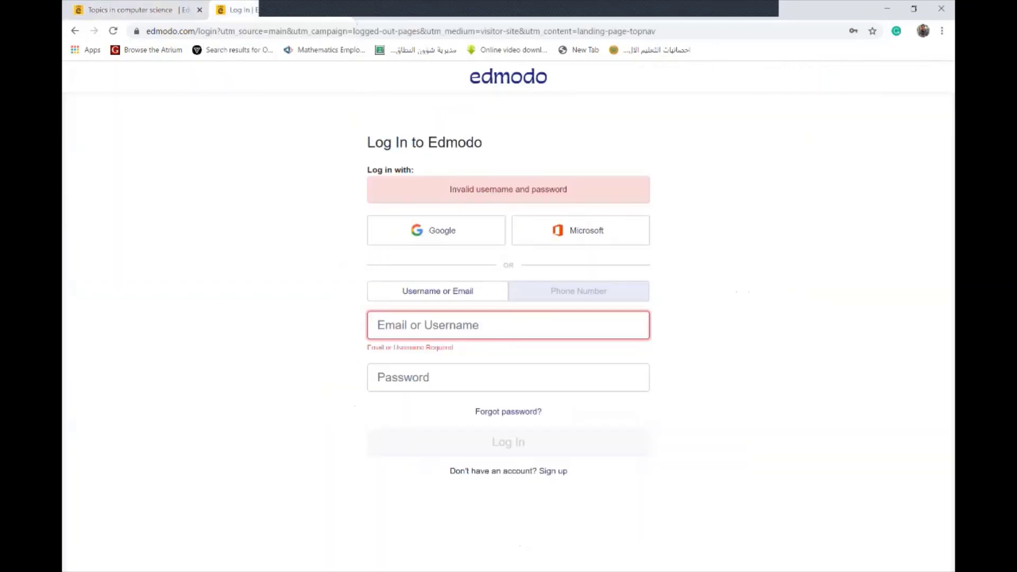
Log in with the saved email and account password, landing back on the class page
{"action": "key", "text": "Down"}
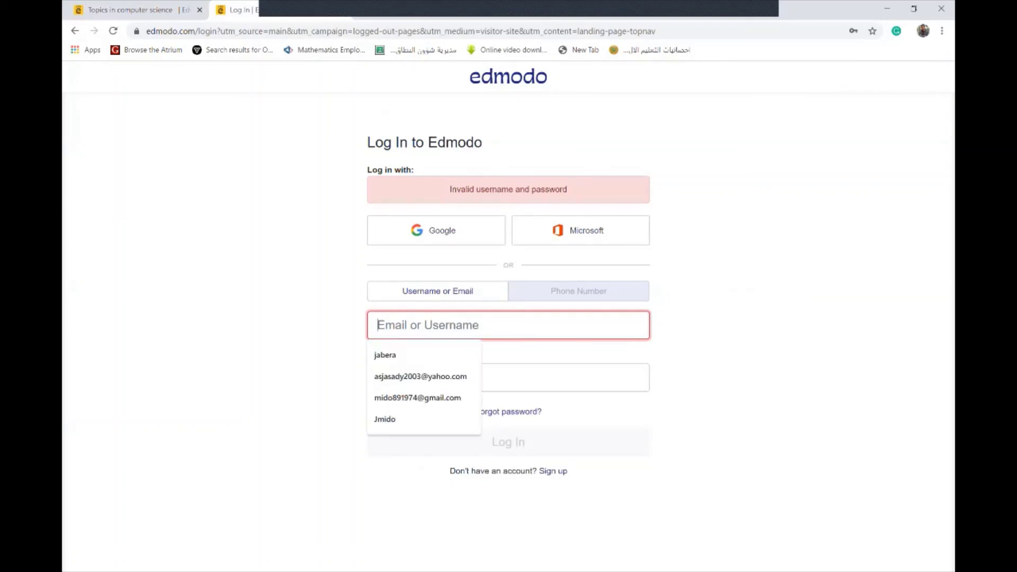
{"action": "key", "text": "Down"}
{"action": "key", "text": "Down"}
{"action": "key", "text": "Return"}
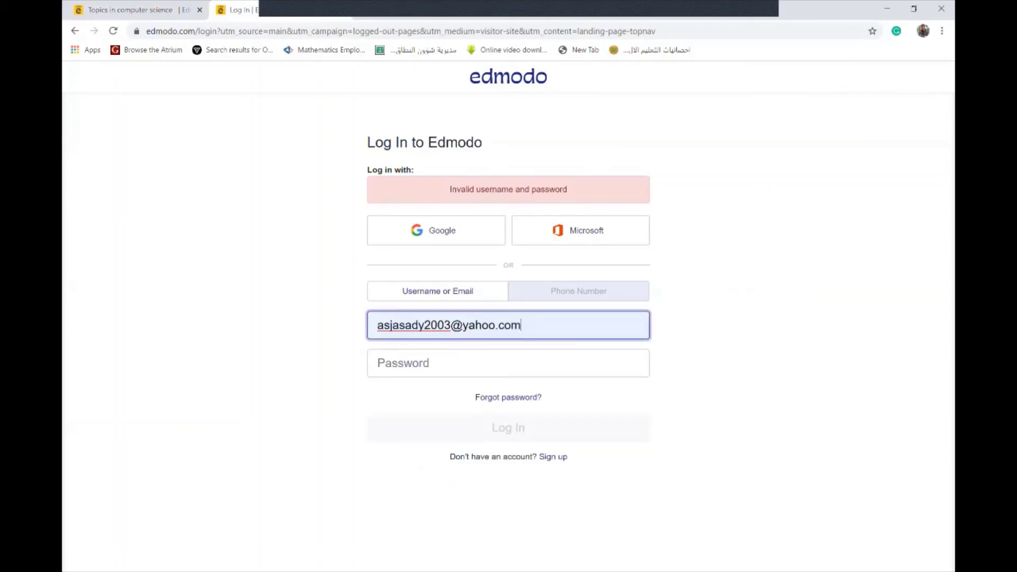
{"action": "left_click", "coordinate": [509, 363]}
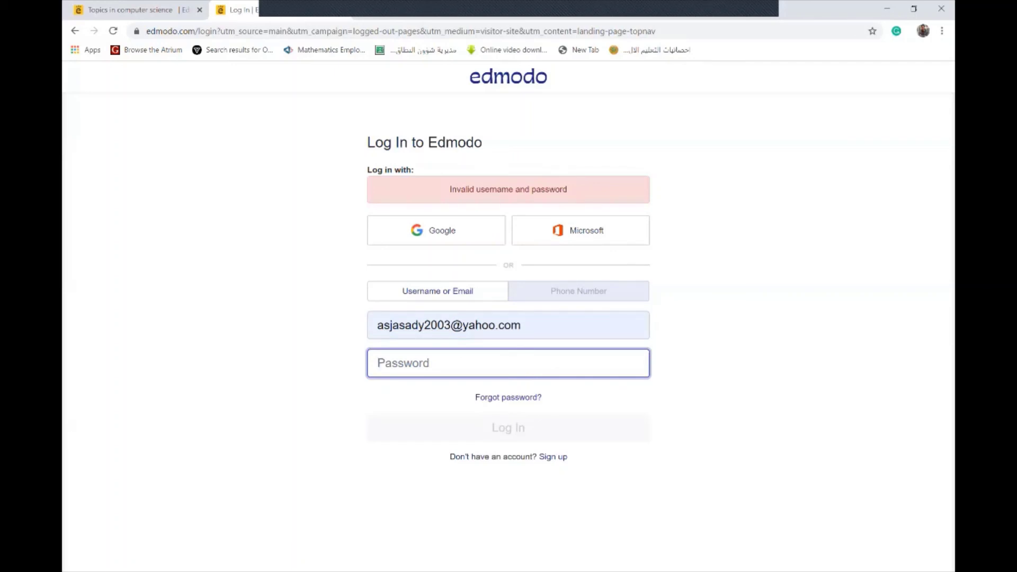
{"action": "type", "text": "a"}
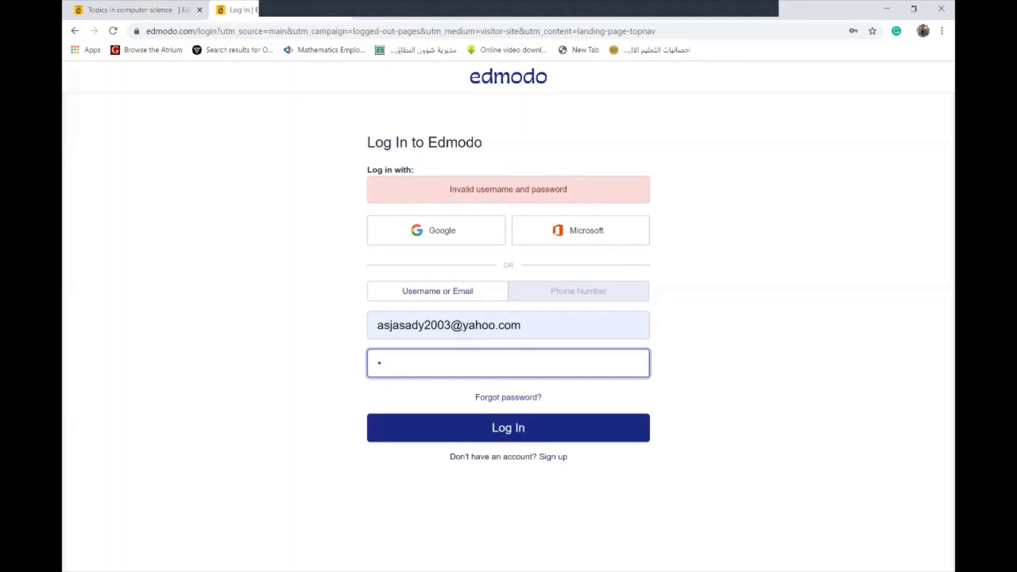
{"action": "type", "text": "•••••••••"}
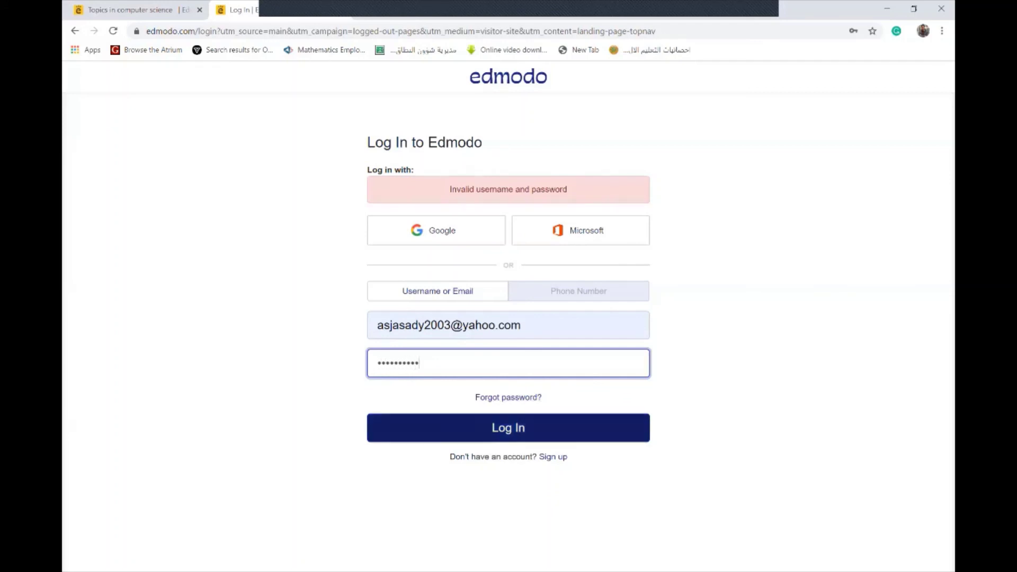
{"action": "key", "text": "Return"}
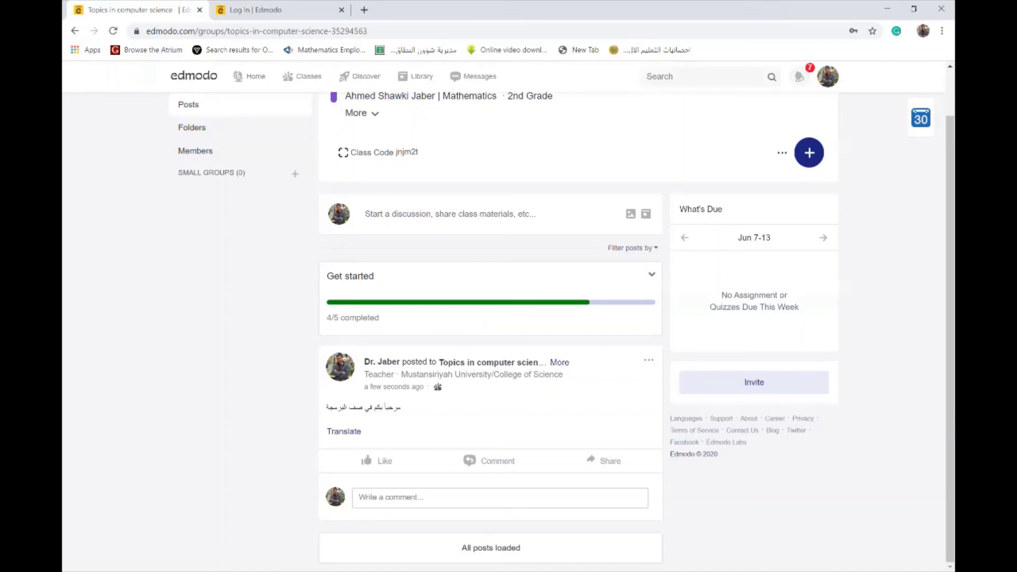
{"action": "scroll", "coordinate": [509, 318], "scroll_direction": "up", "scroll_amount": 1}
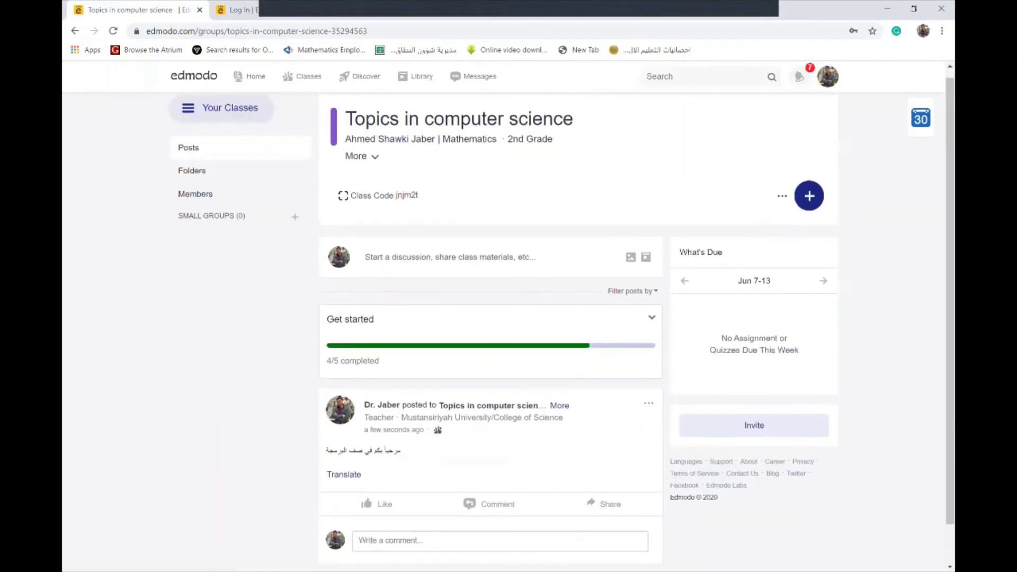
{"action": "scroll", "coordinate": [508, 317], "scroll_direction": "down", "scroll_amount": 1}
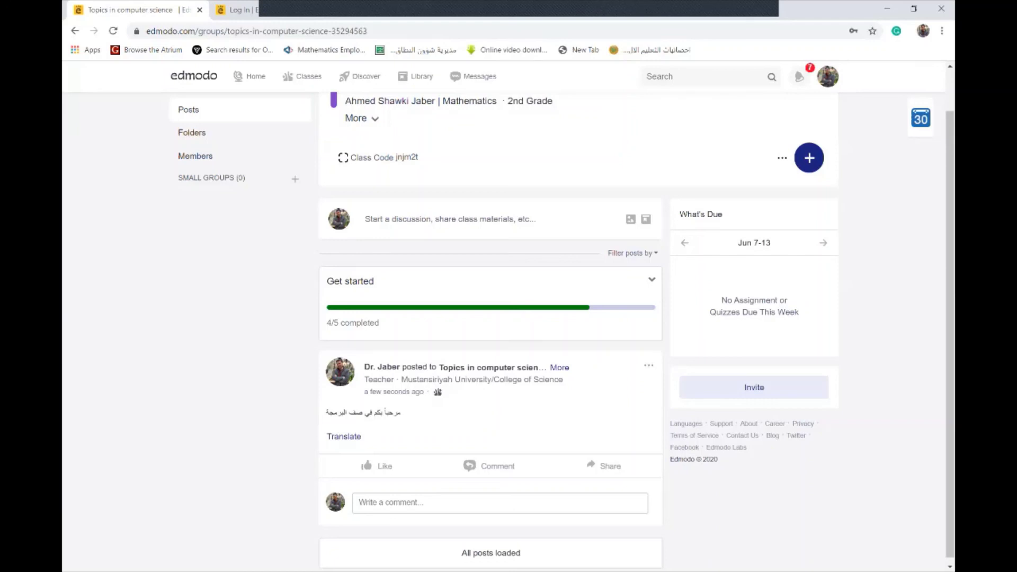
{"action": "scroll", "coordinate": [508, 318], "scroll_direction": "up", "scroll_amount": 1}
{"action": "scroll", "coordinate": [508, 318], "scroll_direction": "down", "scroll_amount": 1}
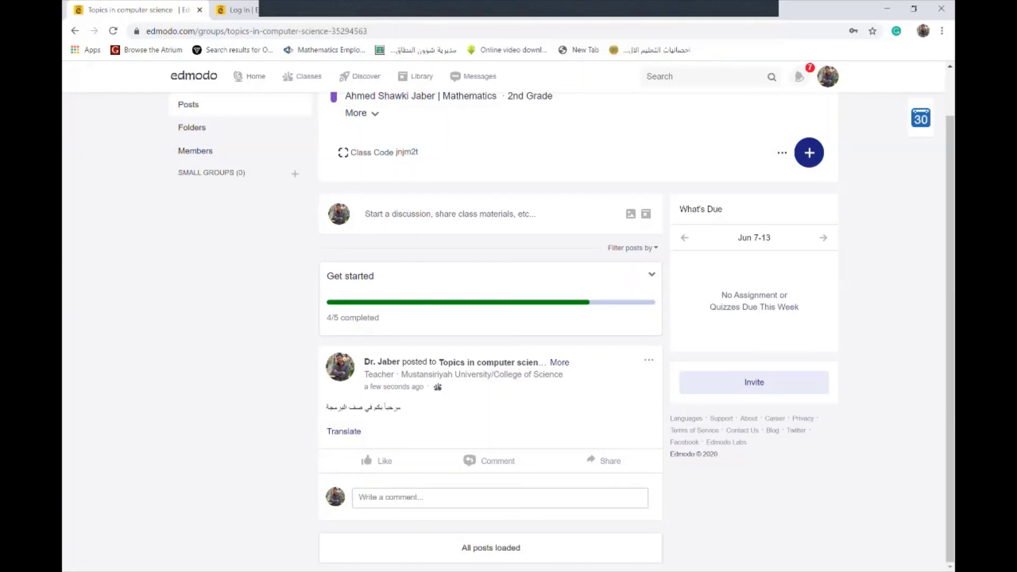
{"action": "scroll", "coordinate": [562, 328], "scroll_direction": "up", "scroll_amount": 1}
{"action": "scroll", "coordinate": [562, 328], "scroll_direction": "down", "scroll_amount": 1}
{"action": "left_click", "coordinate": [378, 152]}
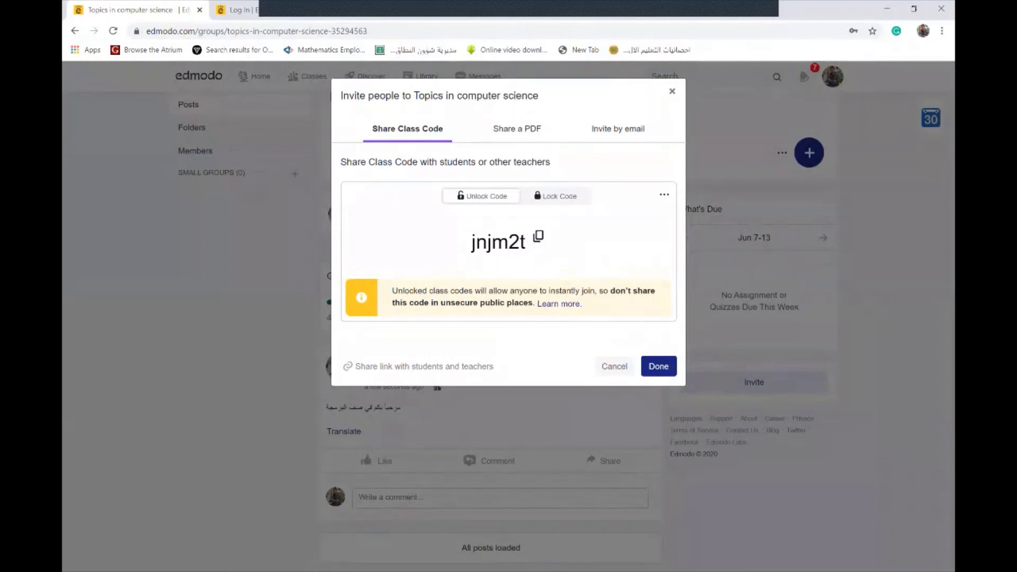
{"action": "left_click", "coordinate": [615, 366]}
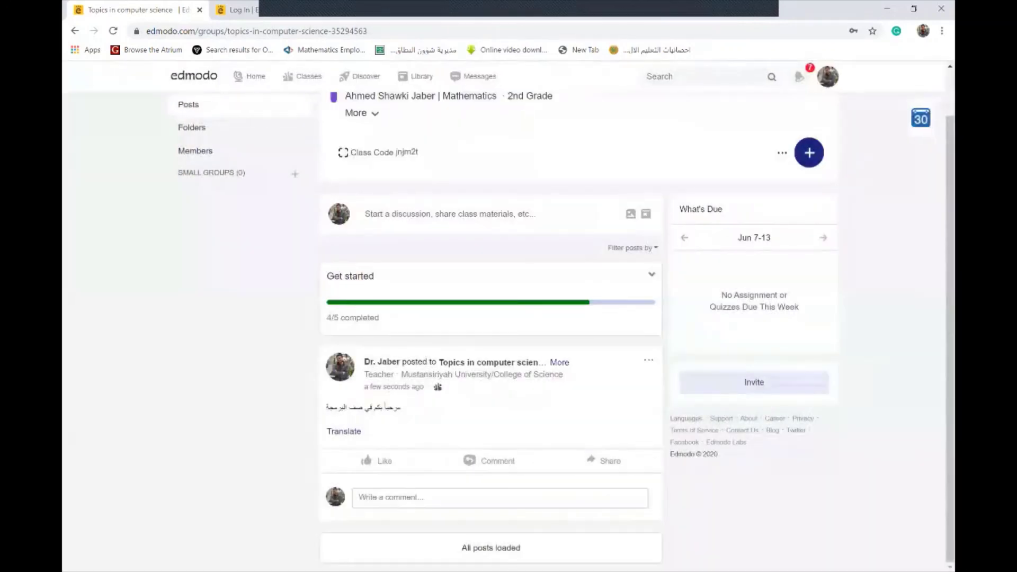
{"action": "scroll", "coordinate": [561, 318], "scroll_direction": "up", "scroll_amount": 1}
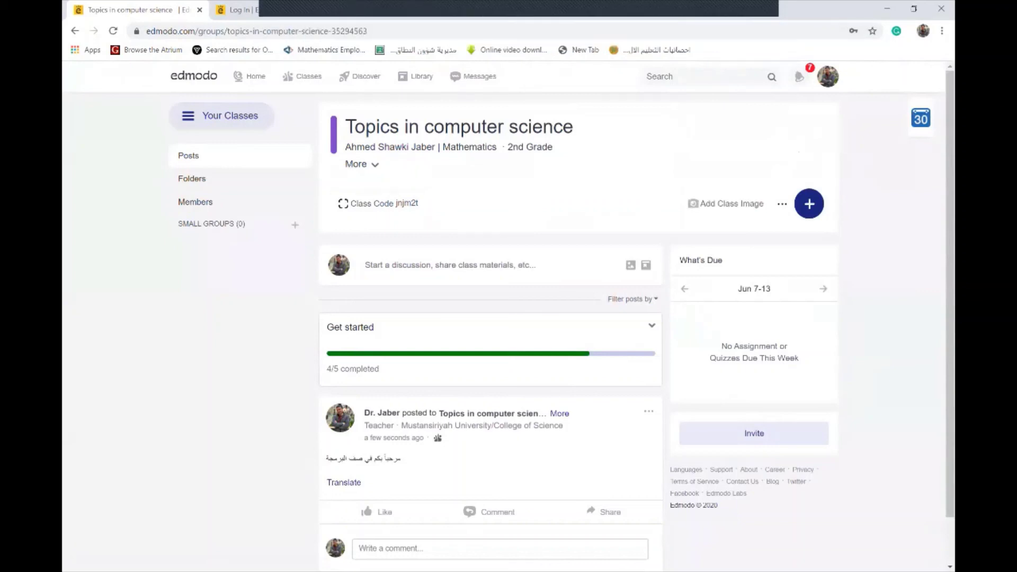
{"action": "scroll", "coordinate": [508, 318], "scroll_direction": "down", "scroll_amount": 1}
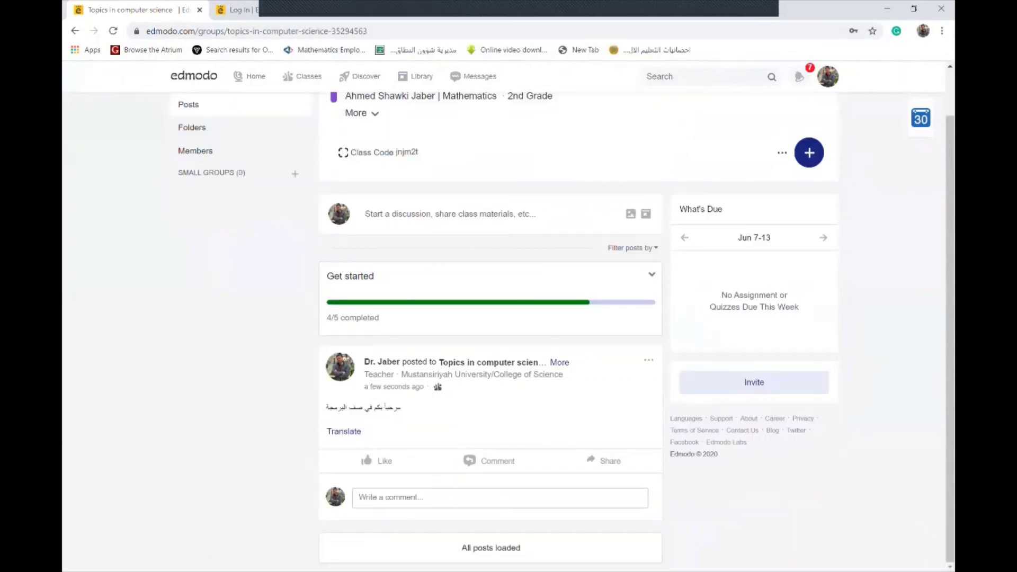
{"action": "scroll", "coordinate": [509, 318], "scroll_direction": "up", "scroll_amount": 1}
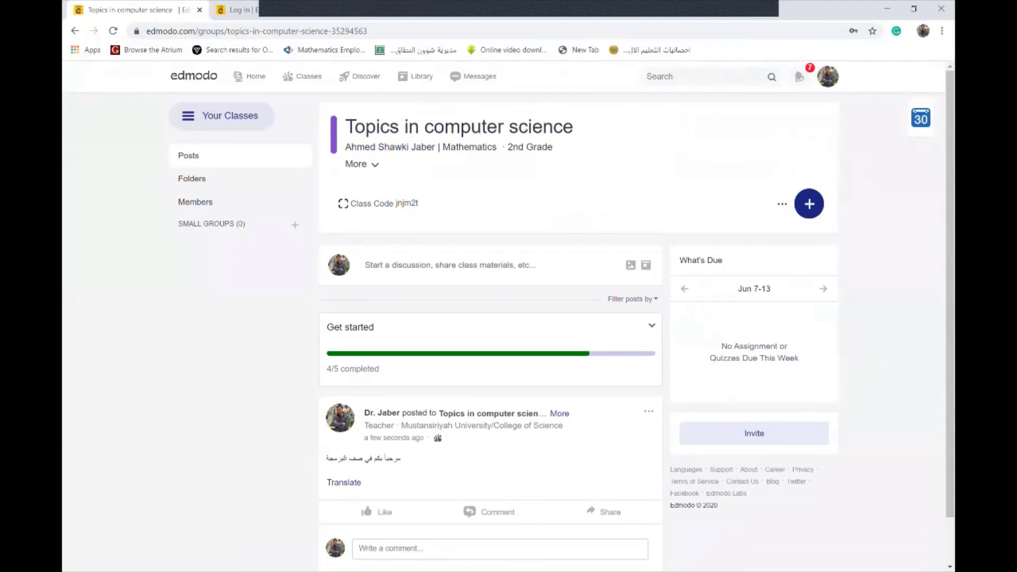
{"action": "scroll", "coordinate": [508, 318], "scroll_direction": "down", "scroll_amount": 1}
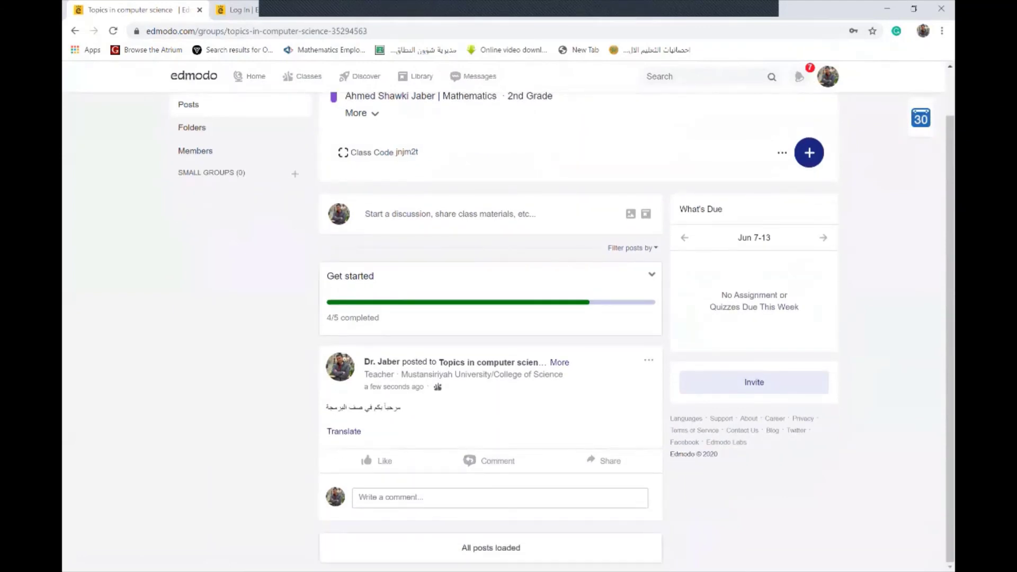
{"action": "left_click", "coordinate": [378, 152]}
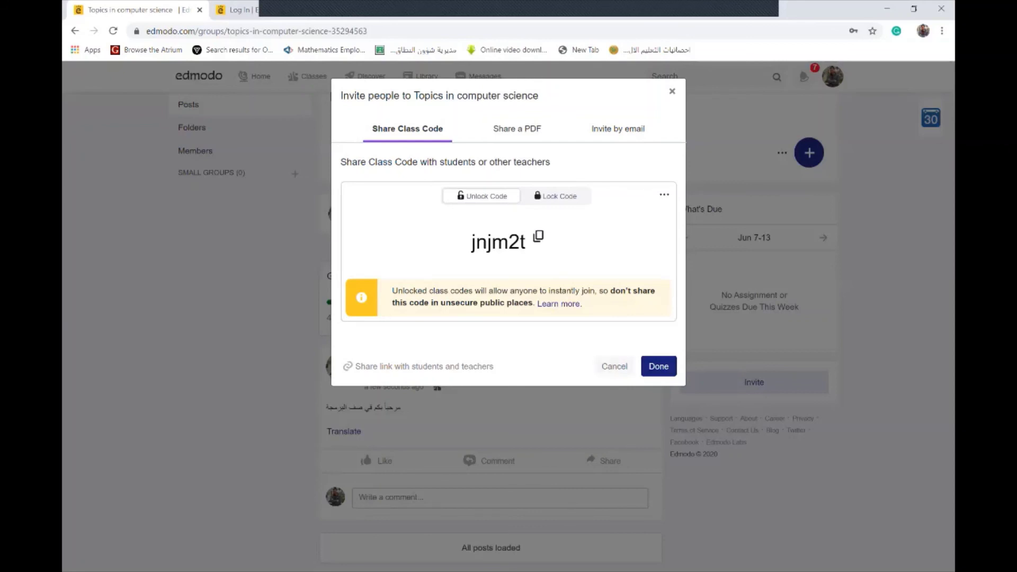
{"action": "left_click", "coordinate": [614, 366]}
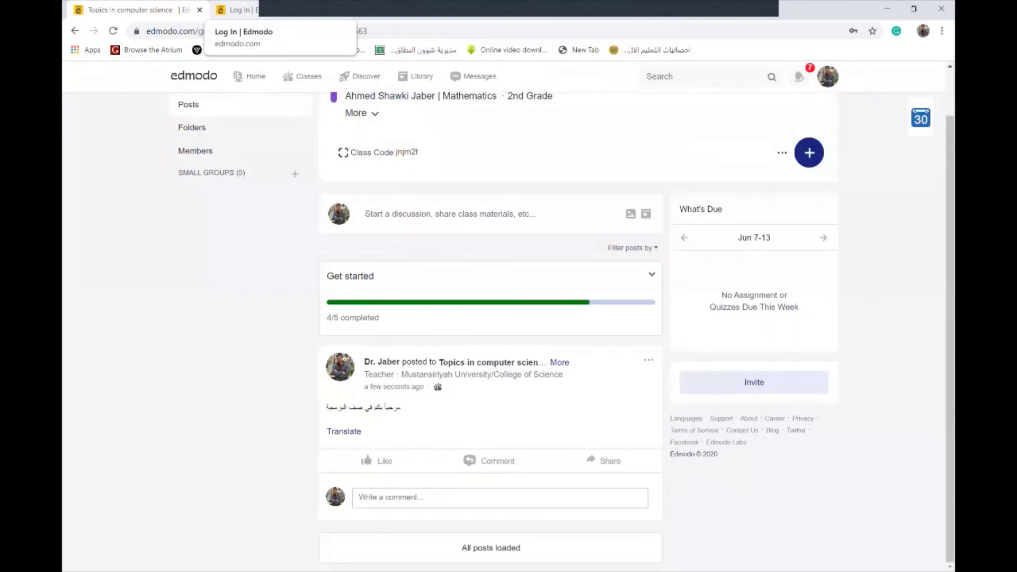
Close the leftover 'Log In | Edmodo' tab, returning to the Topics in computer science class feed
{"action": "scroll", "coordinate": [212, 132], "scroll_direction": "up", "scroll_amount": 1}
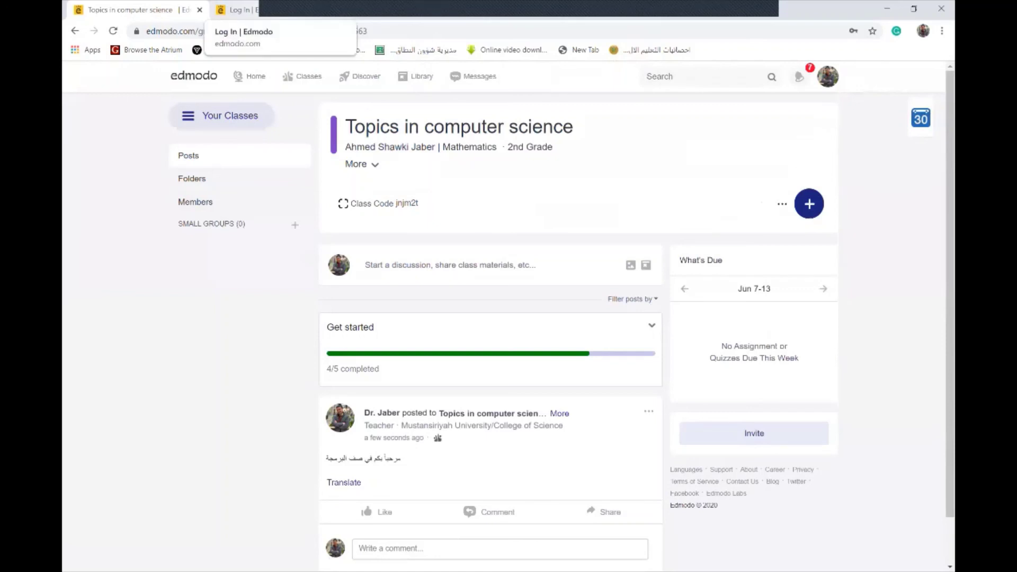
{"action": "left_click", "coordinate": [235, 9]}
{"action": "key", "text": "ctrl+w"}
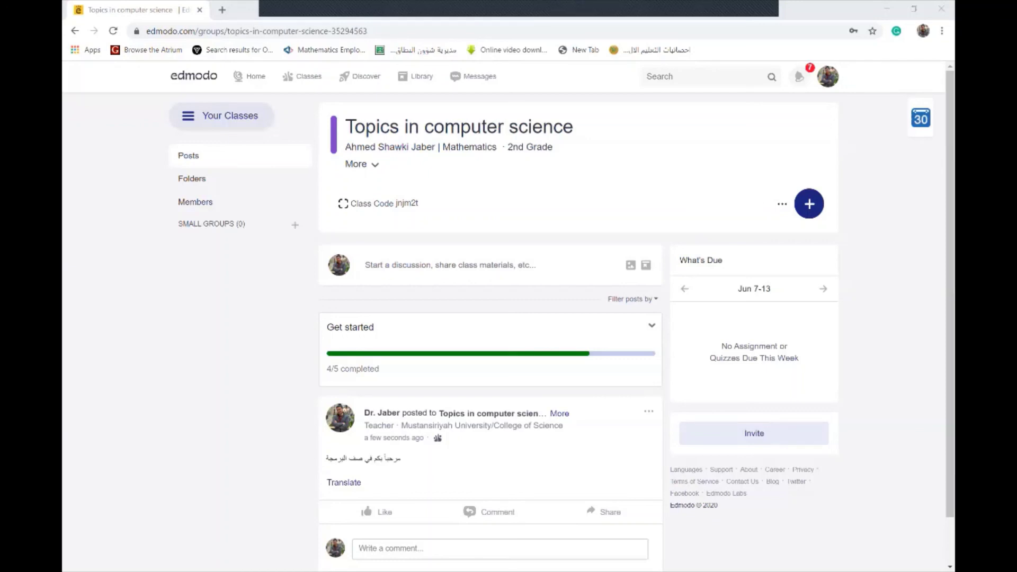
{"action": "scroll", "coordinate": [509, 318], "scroll_direction": "down", "scroll_amount": 1}
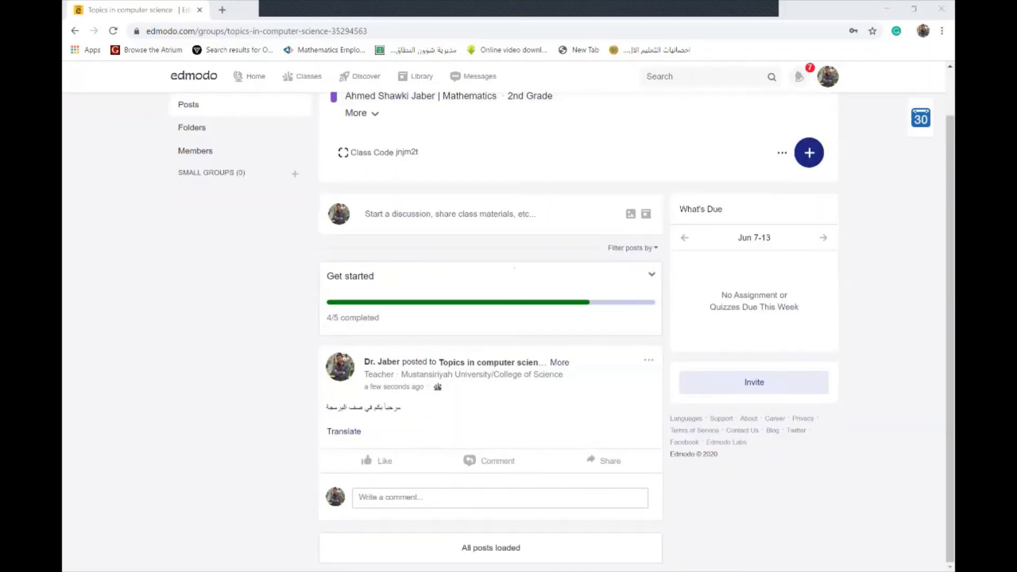
{"action": "scroll", "coordinate": [509, 318], "scroll_direction": "up", "scroll_amount": 1}
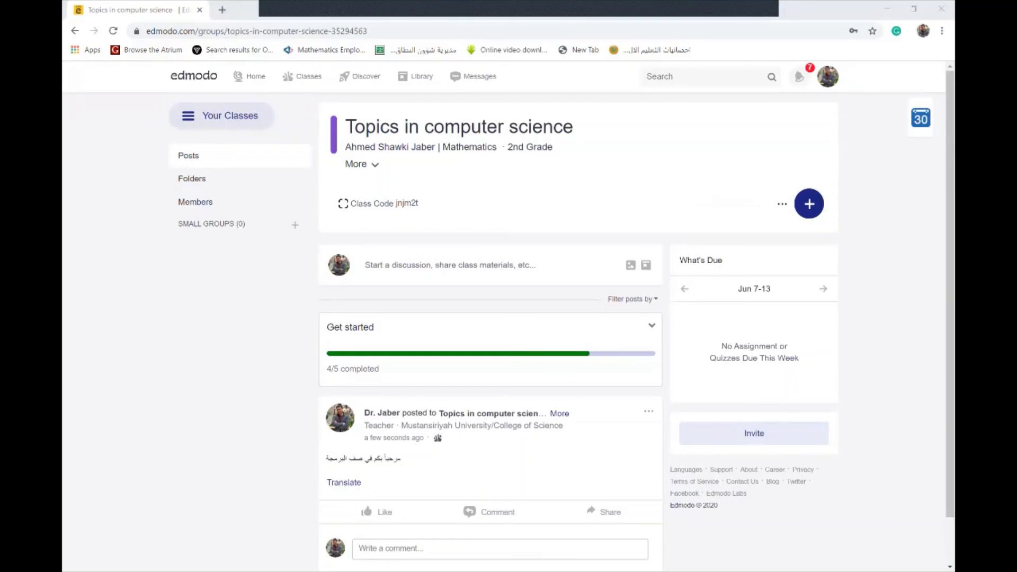
{"action": "scroll", "coordinate": [509, 318], "scroll_direction": "down", "scroll_amount": 1}
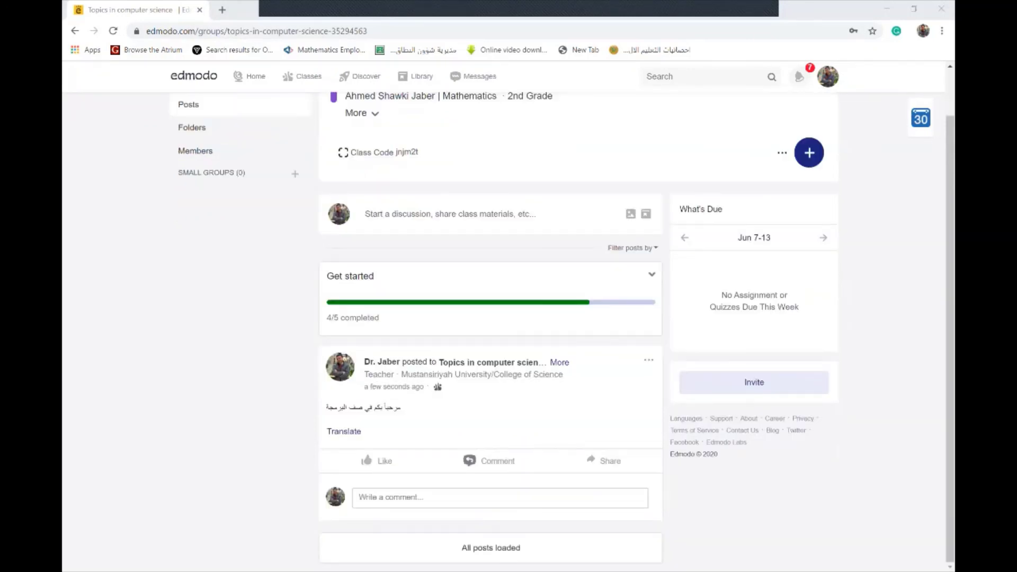
{"action": "scroll", "coordinate": [509, 318], "scroll_direction": "up", "scroll_amount": 1}
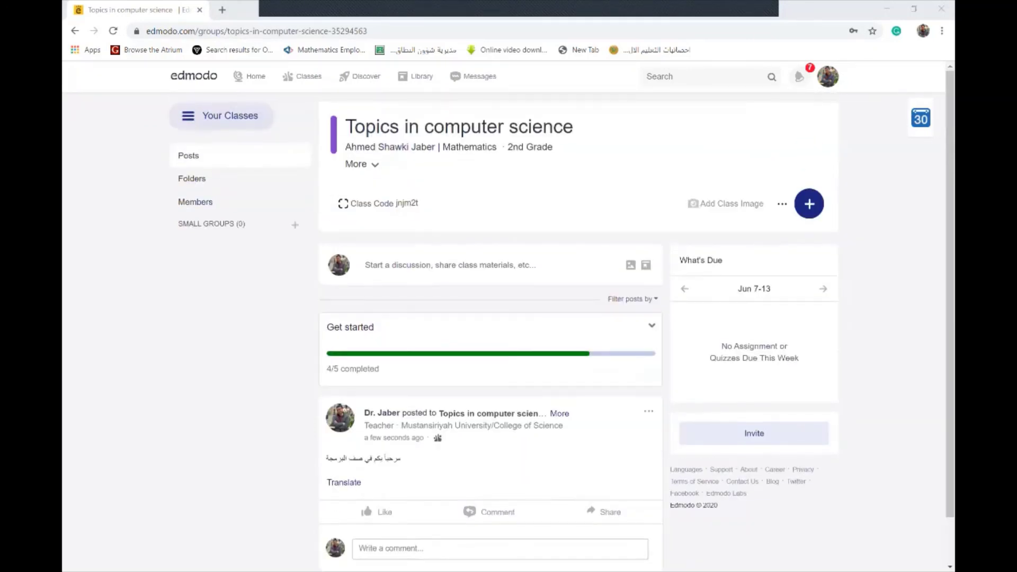